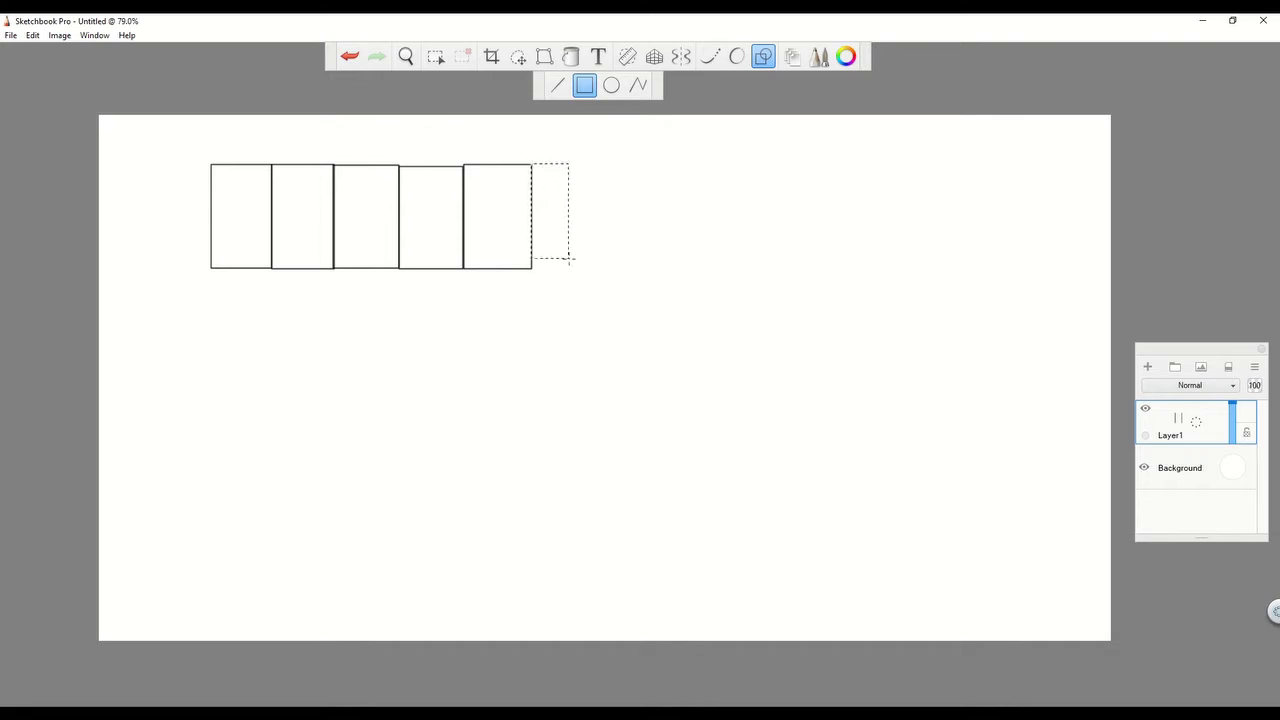
# Draw more adjoining rectangles at the end of the upper row until it has nine boxes.
pyautogui.moveTo(598, 163); pyautogui.dragTo(666, 269)
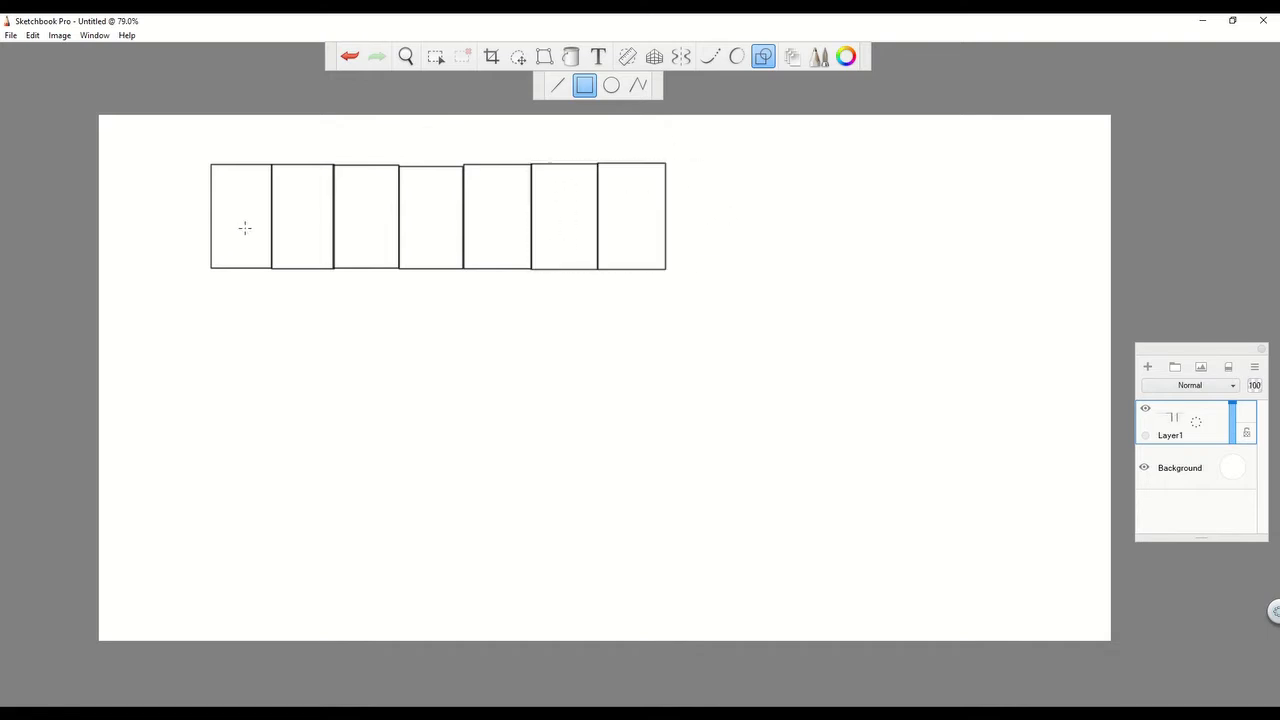
pyautogui.moveTo(700, 170); pyautogui.dragTo(796, 271)
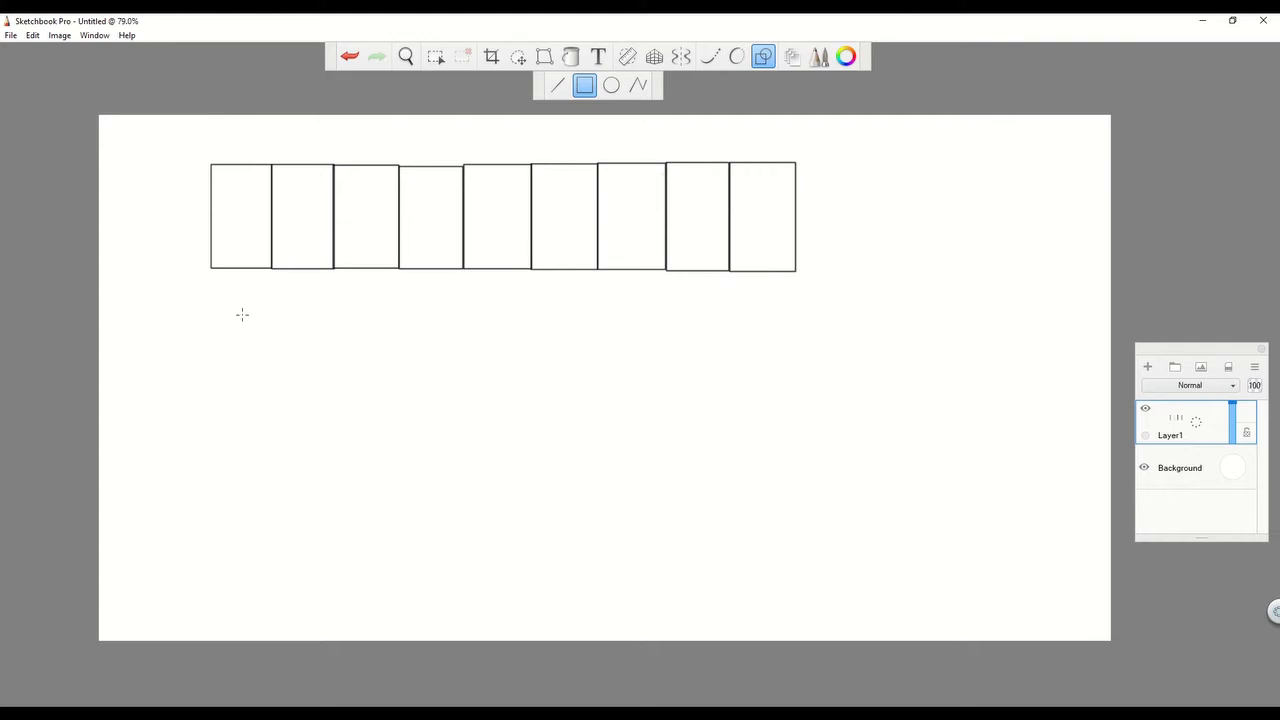
# Draw one long rectangle under the upper row, as wide as the row, and divide off its first cell with a vertical line.
pyautogui.moveTo(211, 279); pyautogui.dragTo(797, 387)
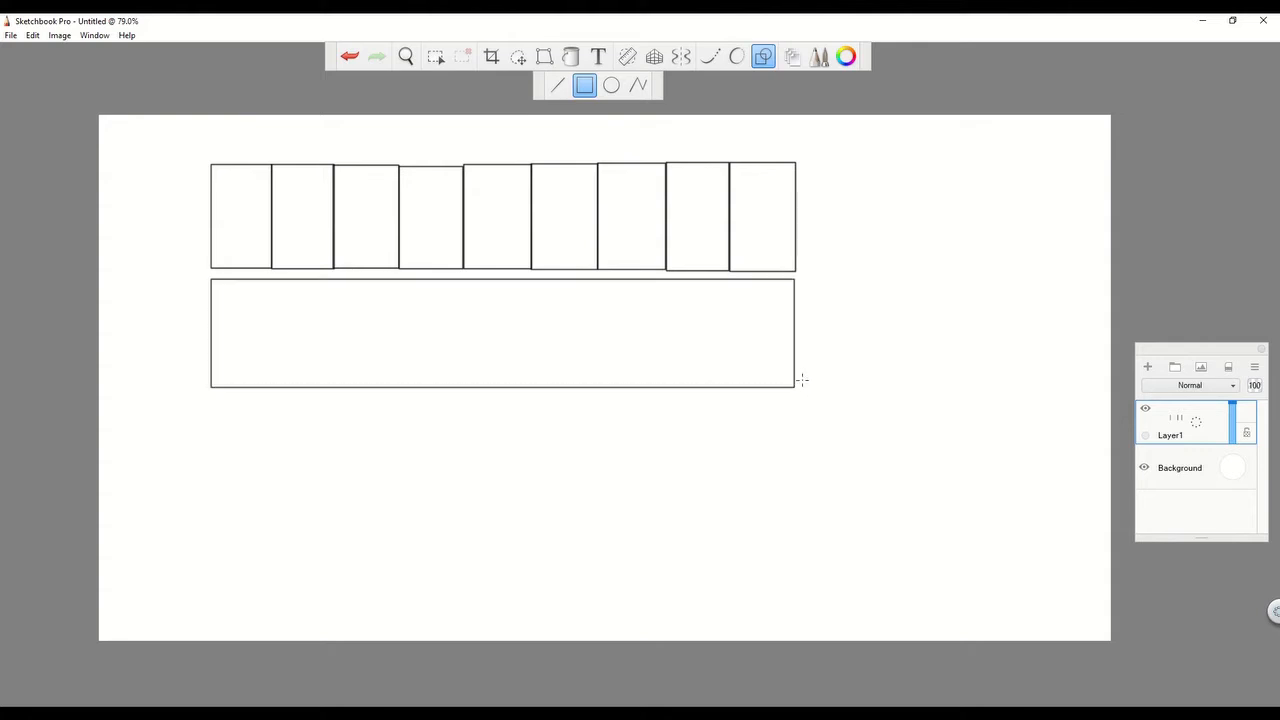
pyautogui.click(557, 86)
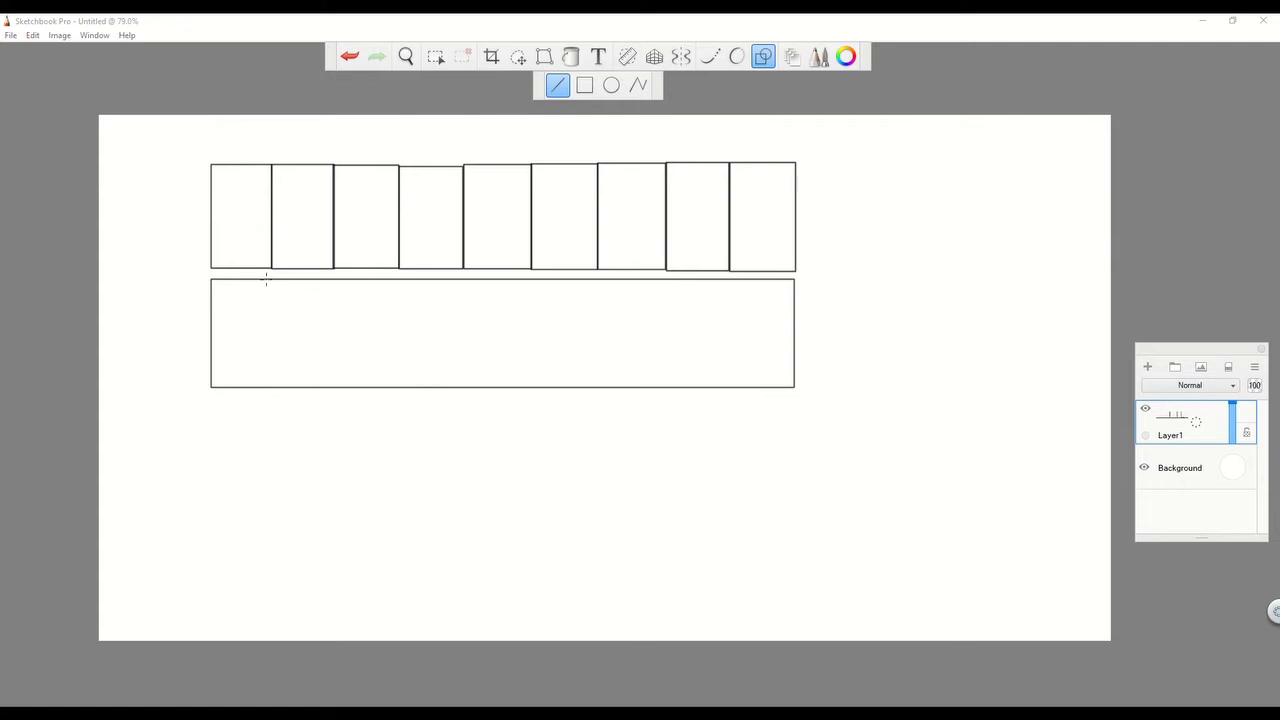
pyautogui.moveTo(270, 283); pyautogui.dragTo(270, 387)
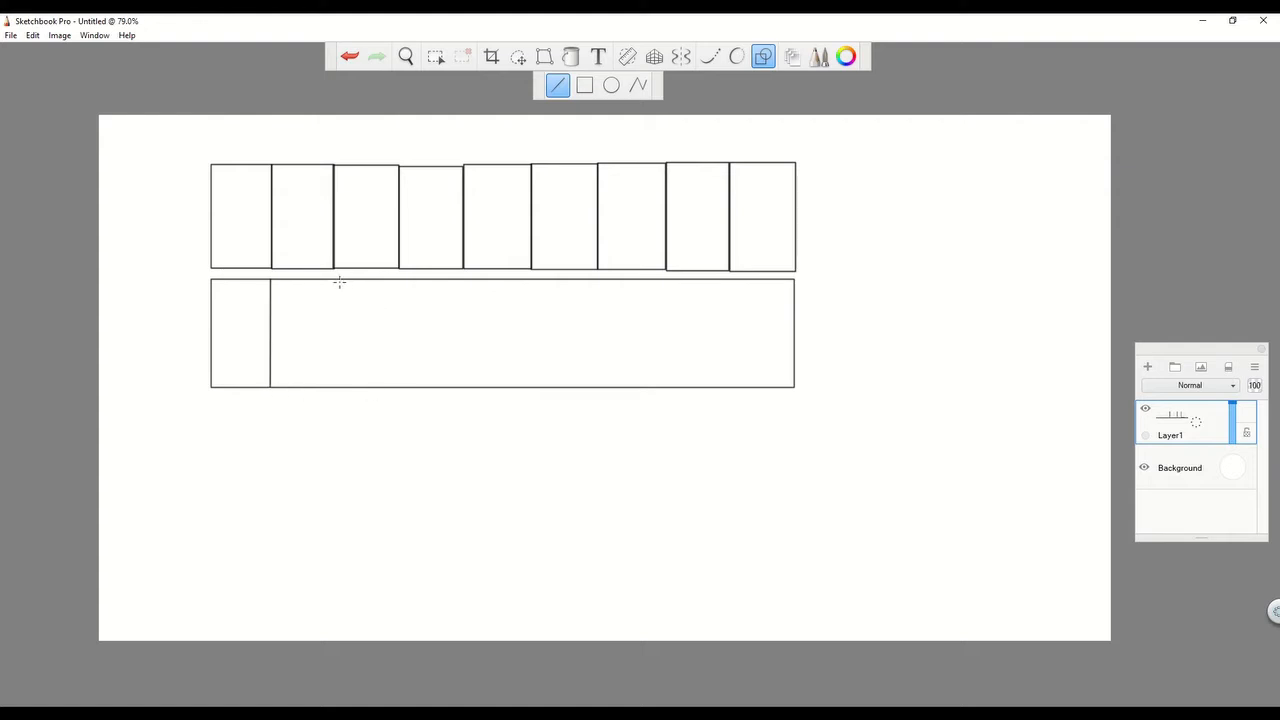
pyautogui.moveTo(333, 281)
pyautogui.mouseDown()
pyautogui.moveTo(343, 351)
pyautogui.moveTo(332, 387)
pyautogui.moveTo(397, 390)
pyautogui.mouseUp()
pyautogui.moveTo(465, 279); pyautogui.dragTo(464, 388)
pyautogui.hotkey('ctrl', 'z')
pyautogui.hotkey('ctrl', 'z')
pyautogui.hotkey('ctrl', 'z')
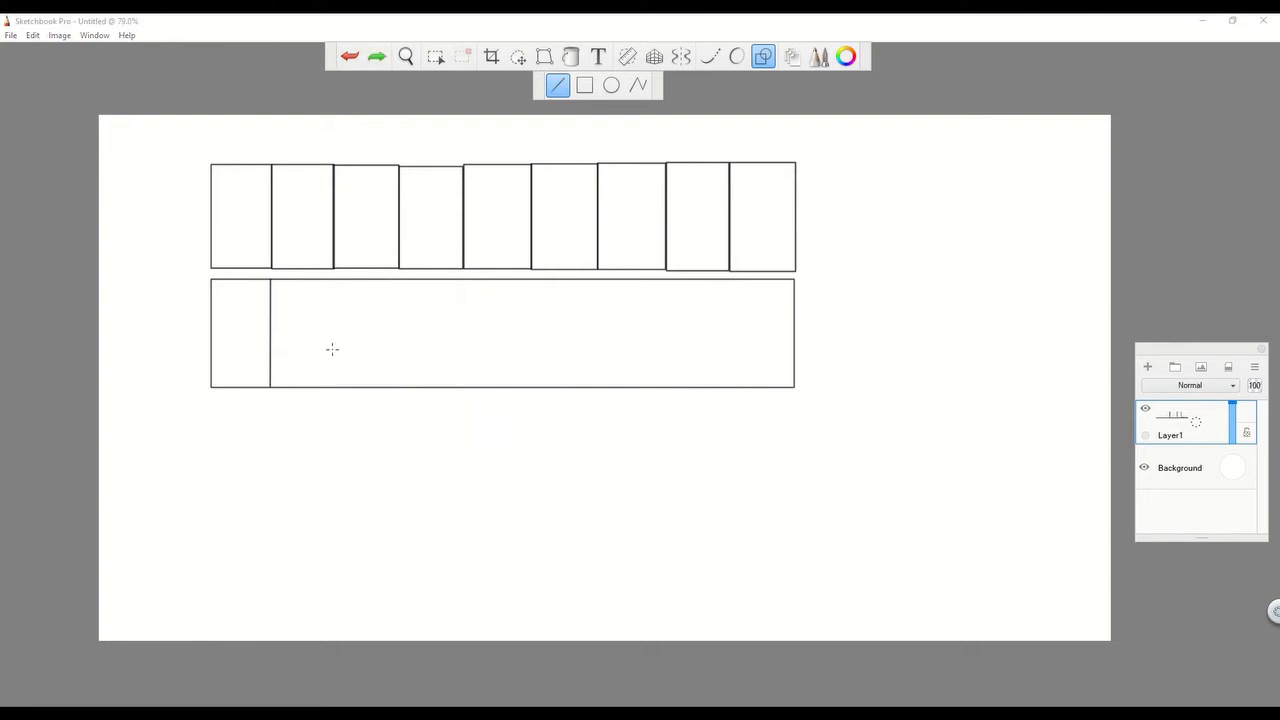
# Divide the rest of the long rectangle with vertical lines aligned to the boxes above, making nine cells in total.
pyautogui.moveTo(333, 281); pyautogui.dragTo(334, 387)
pyautogui.moveTo(400, 298); pyautogui.dragTo(397, 388)
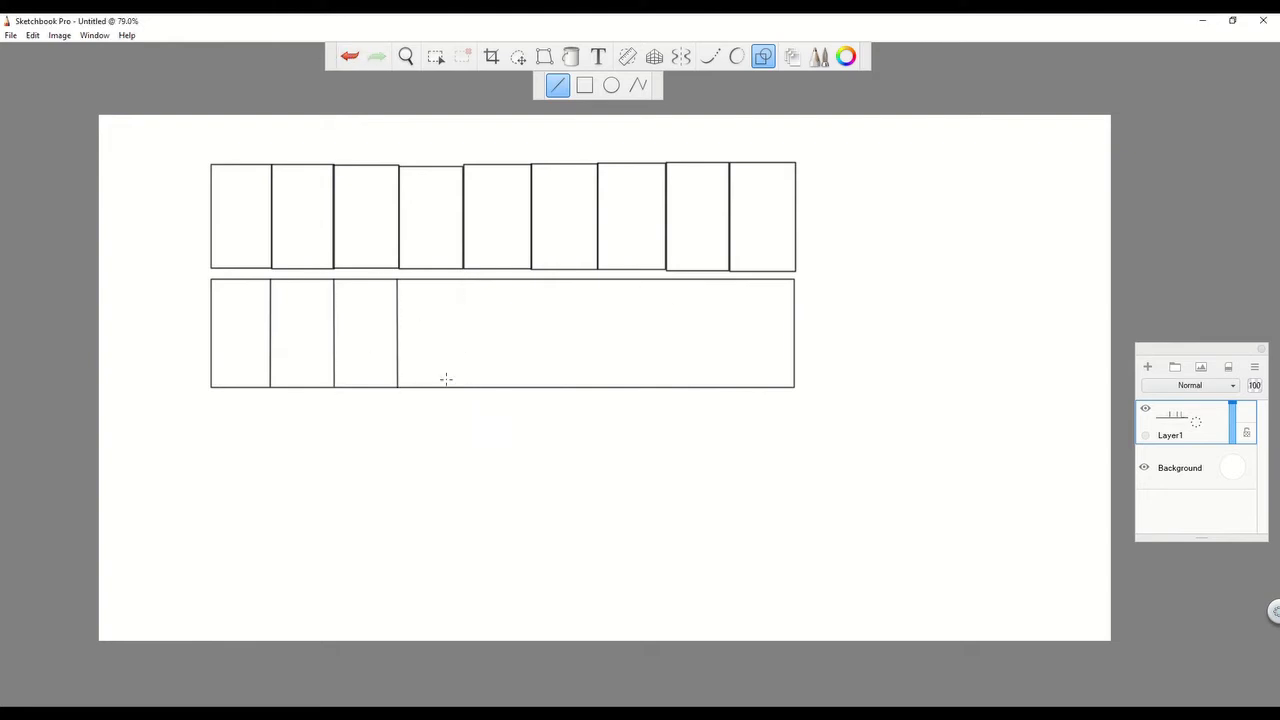
pyautogui.moveTo(465, 279)
pyautogui.mouseDown()
pyautogui.moveTo(465, 388)
pyautogui.moveTo(665, 388)
pyautogui.mouseUp()
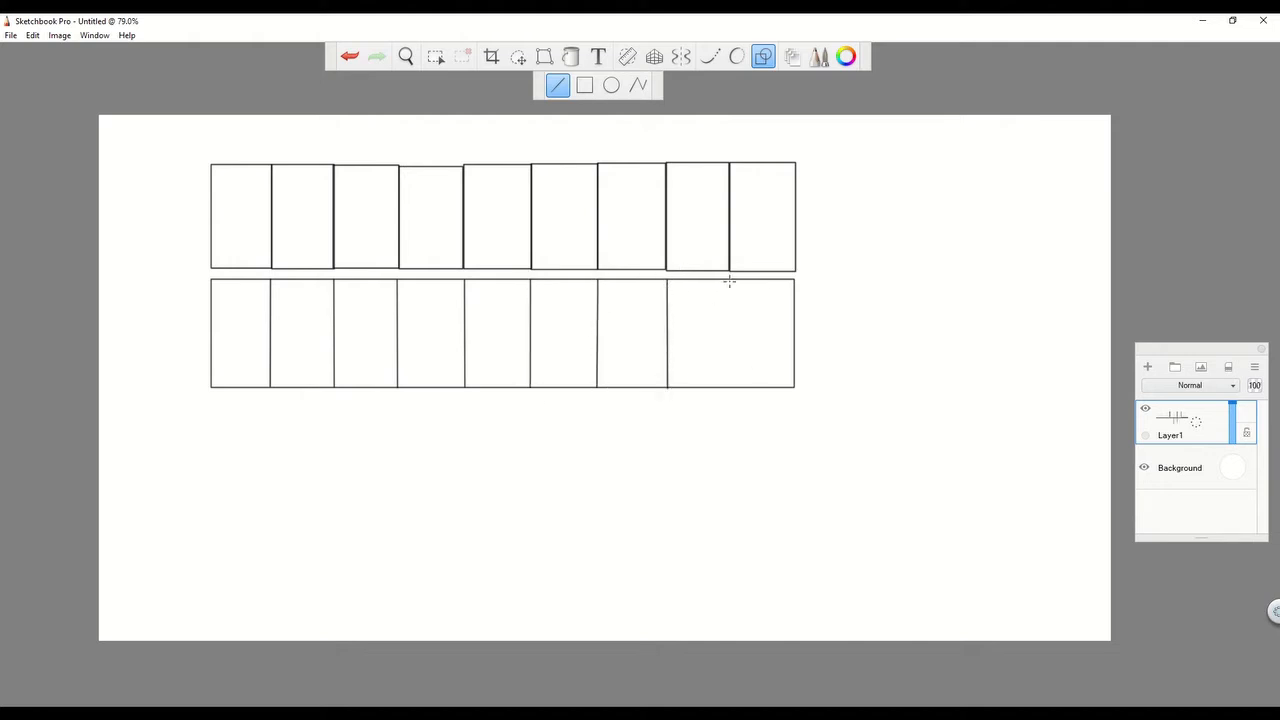
pyautogui.moveTo(729, 282); pyautogui.dragTo(732, 390)
pyautogui.click(350, 56)
pyautogui.moveTo(730, 282); pyautogui.dragTo(731, 389)
# Select the lower row of boxes and move it down to leave a wider gap below the upper row.
pyautogui.click(518, 57)
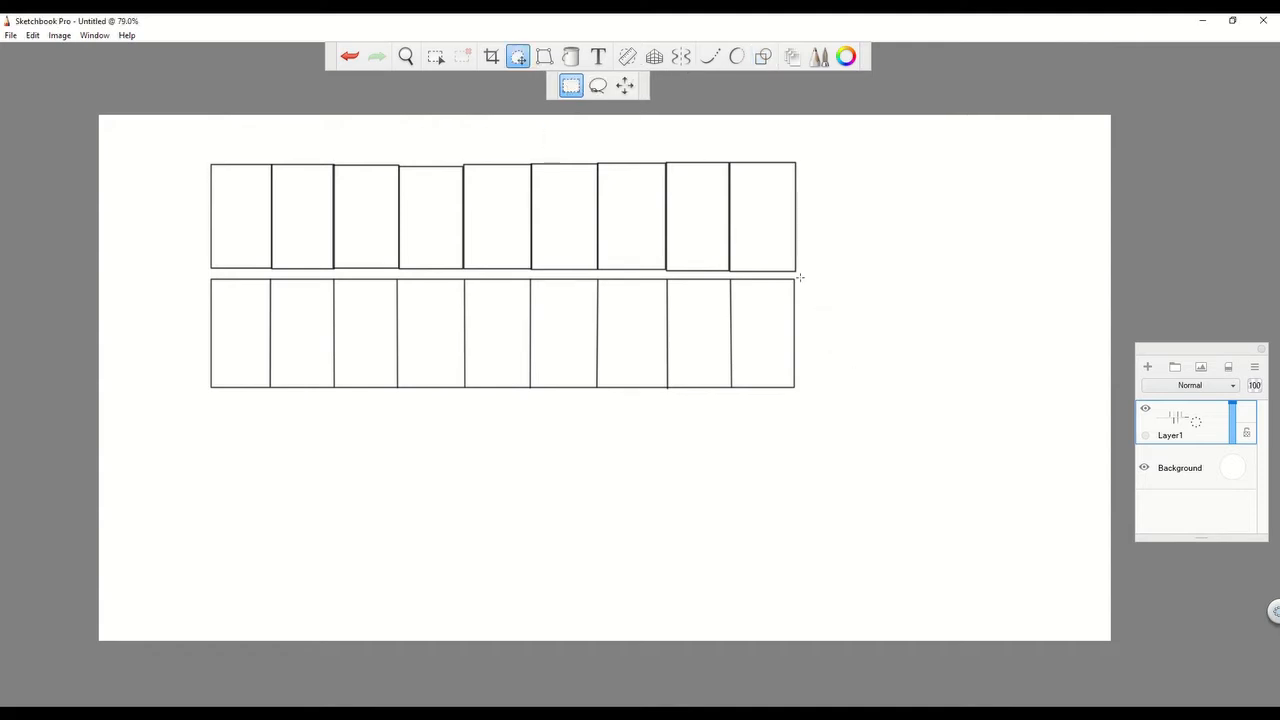
pyautogui.moveTo(800, 277); pyautogui.dragTo(588, 115)
pyautogui.click(313, 147)
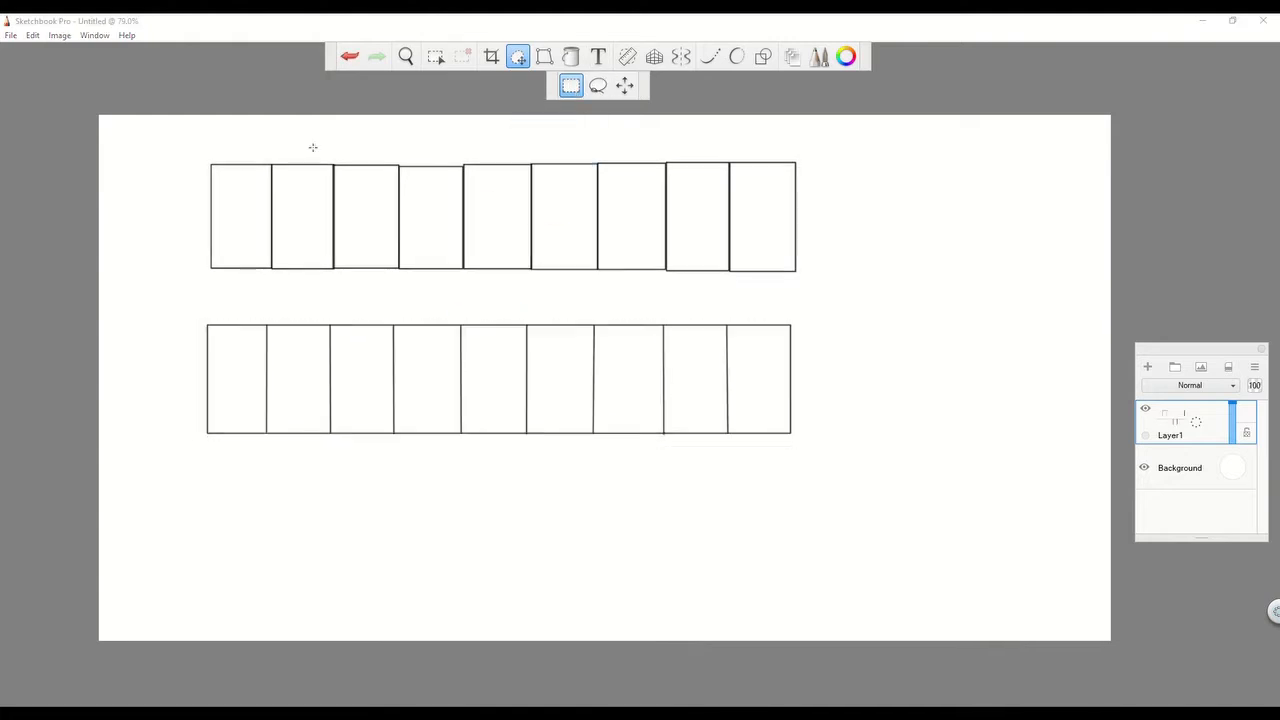
# Select both rows of boxes together, move them towards the centre of the canvas and end the selection.
pyautogui.moveTo(203, 157); pyautogui.dragTo(809, 446)
pyautogui.moveTo(674, 320); pyautogui.dragTo(843, 92)
pyautogui.click(781, 190)
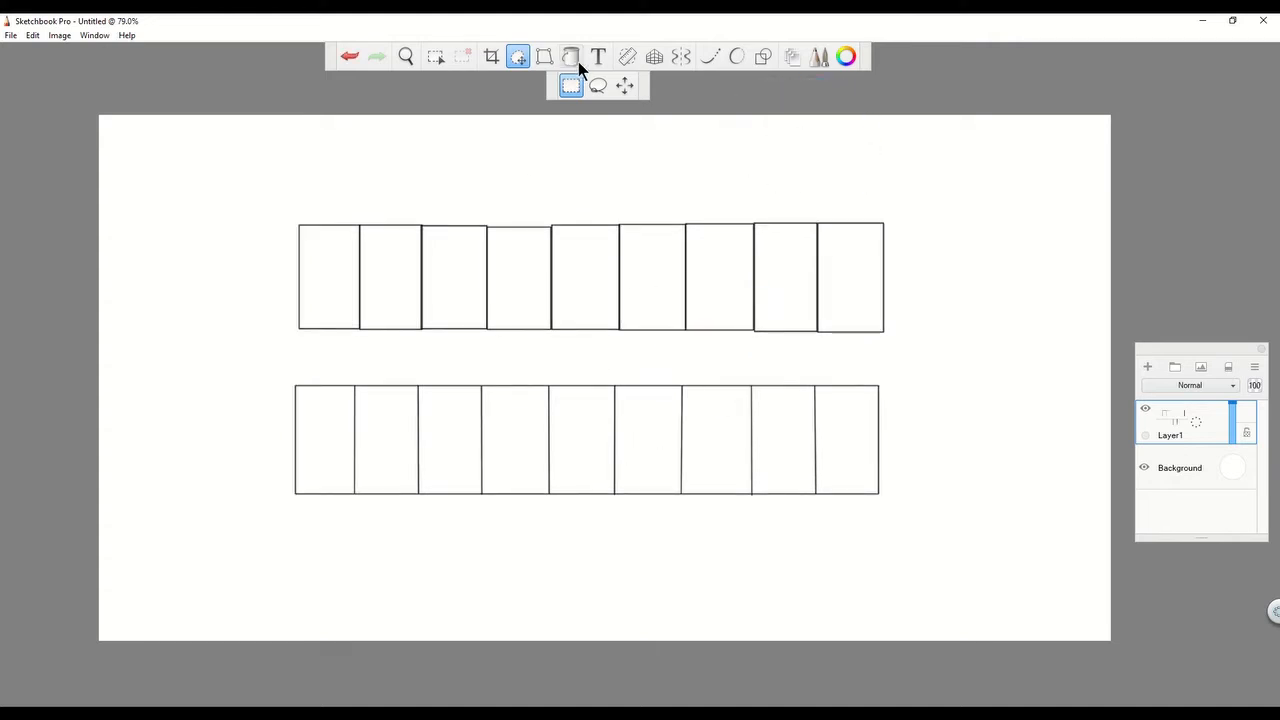
pyautogui.click(519, 60)
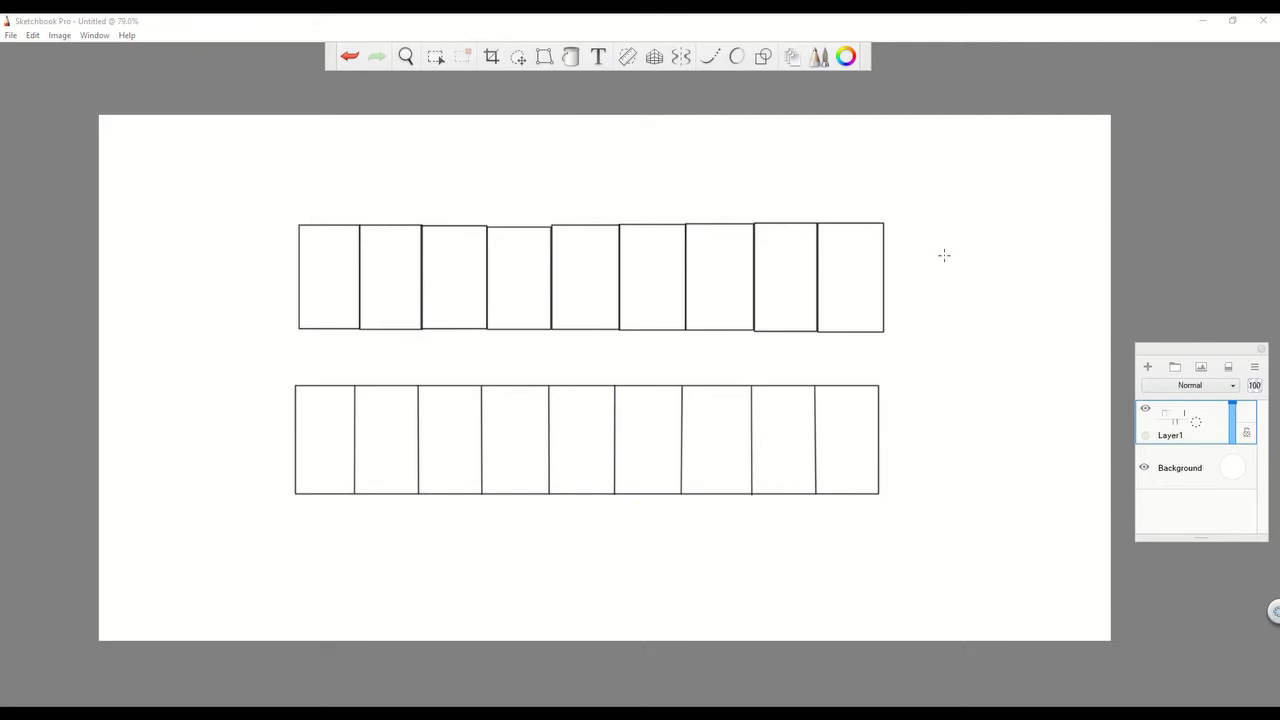
# Handwrite the number 1 beside the upper row and the number 2 beside the lower row.
pyautogui.moveTo(935, 262)
pyautogui.mouseDown()
pyautogui.moveTo(952, 282)
pyautogui.moveTo(952, 320)
pyautogui.moveTo(970, 320)
pyautogui.mouseUp()
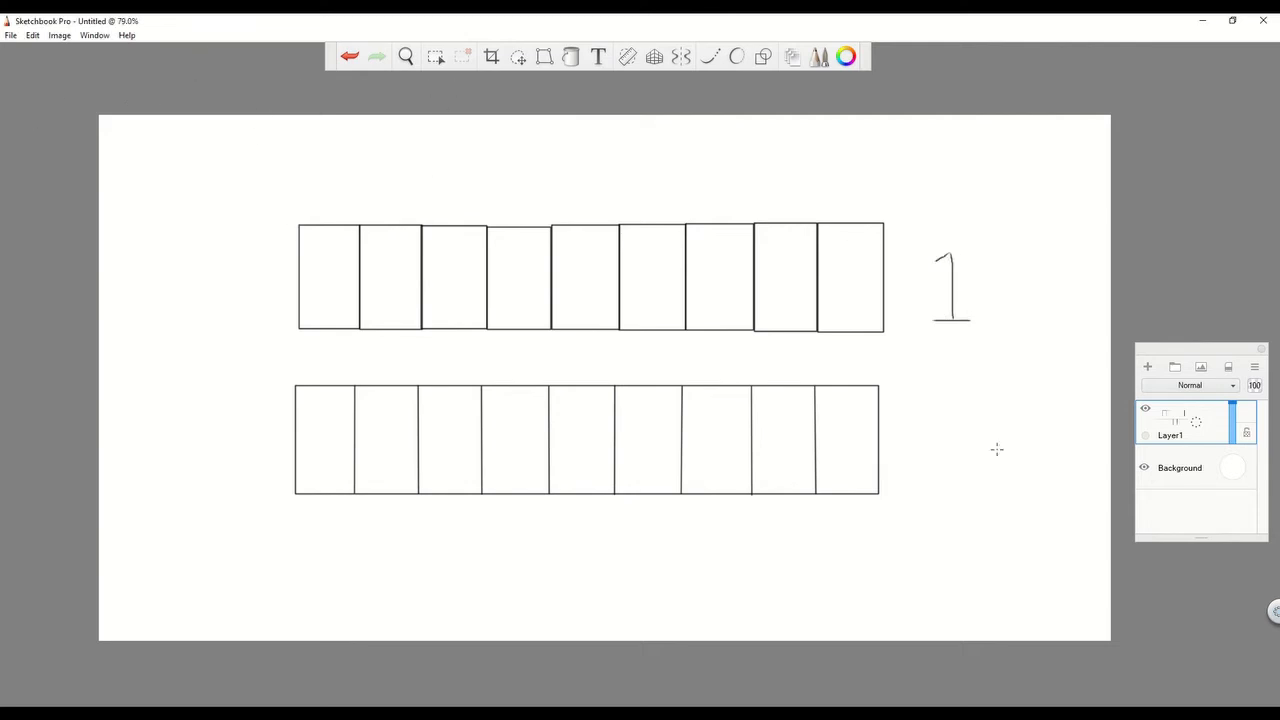
pyautogui.moveTo(934, 405)
pyautogui.mouseDown()
pyautogui.moveTo(924, 444)
pyautogui.moveTo(973, 482)
pyautogui.mouseUp()
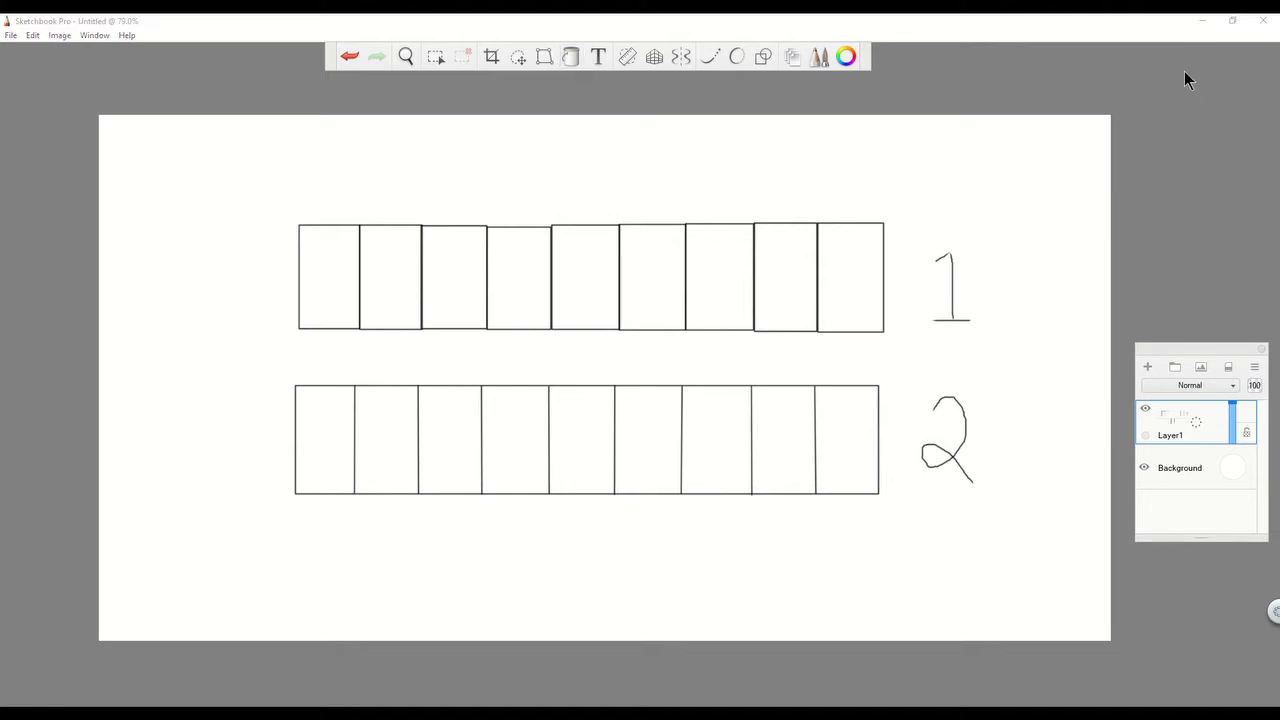
# Bring up the Color Editor and place the colour puck next to it, clear of the two rows.
pyautogui.click(1202, 183)
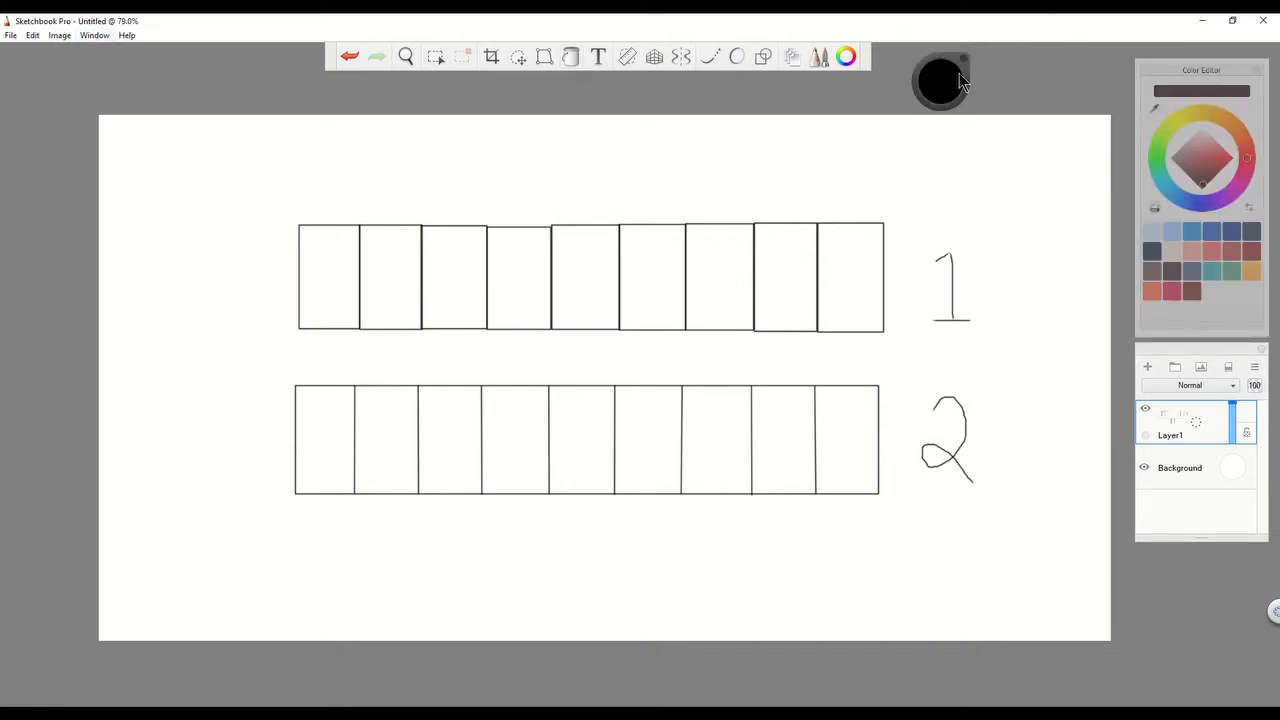
pyautogui.scroll(-2, 939, 86)
pyautogui.scroll(1, 937, 85)
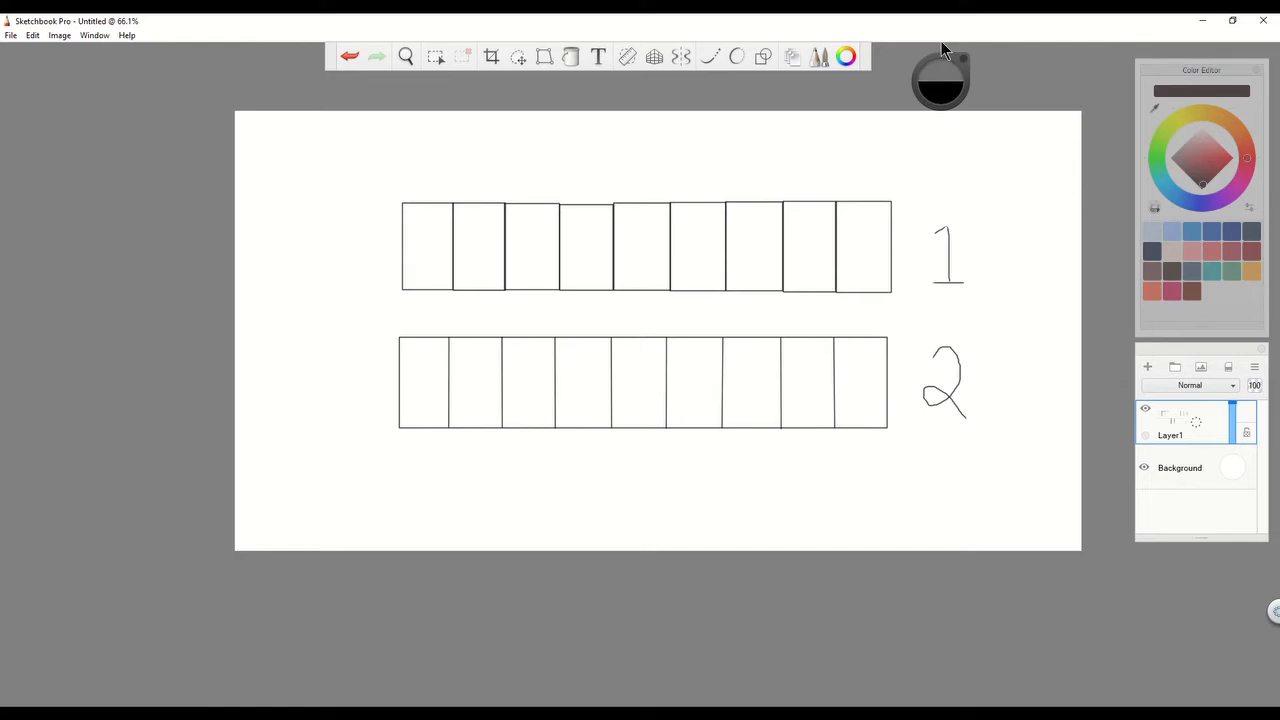
pyautogui.moveTo(953, 59); pyautogui.dragTo(1111, 59)
pyautogui.scroll(1, 680, 278)
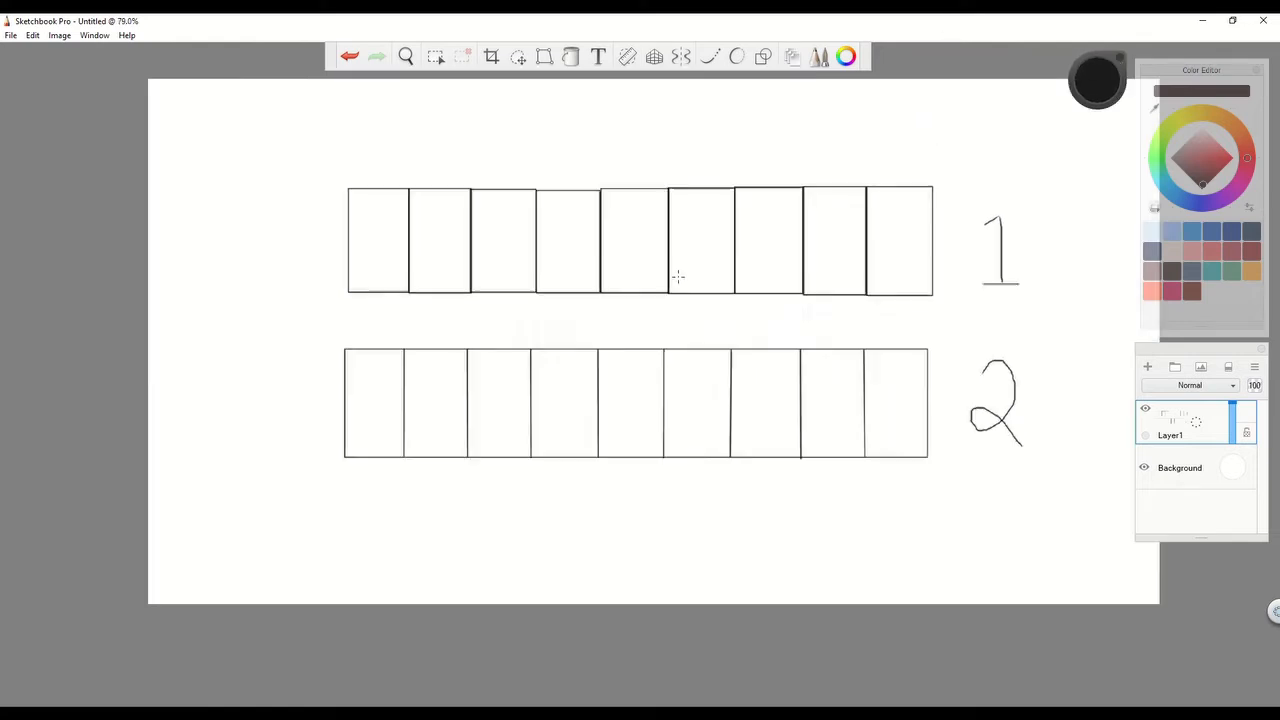
pyautogui.scroll(1, 717, 152)
pyautogui.scroll(-1, 717, 151)
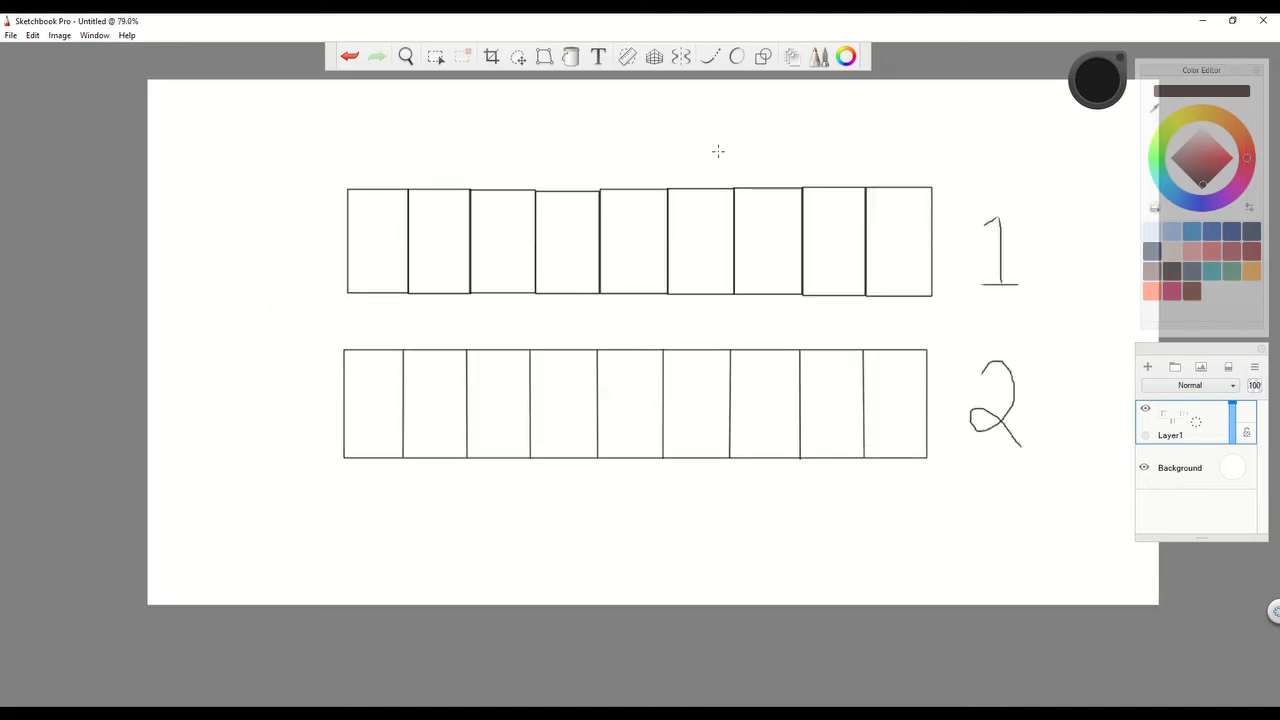
pyautogui.moveTo(757, 341); pyautogui.dragTo(712, 375)
pyautogui.scroll(-1, 610, 375)
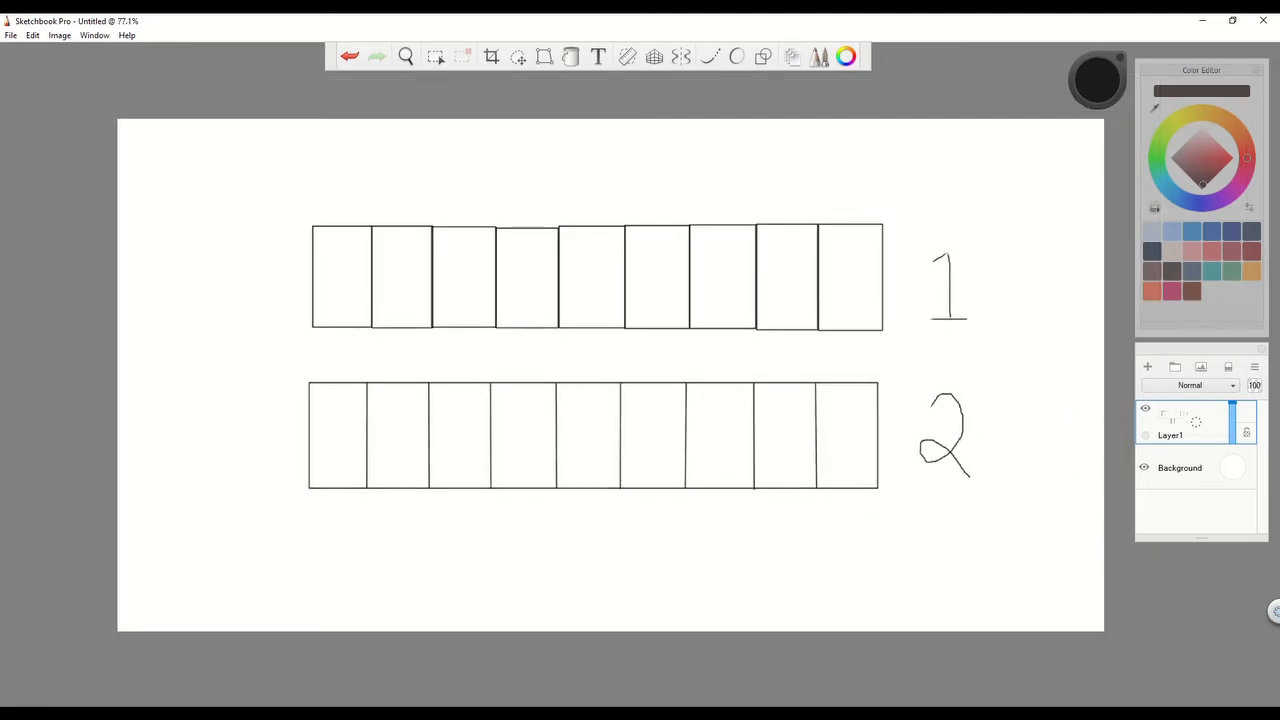
pyautogui.click(1099, 86)
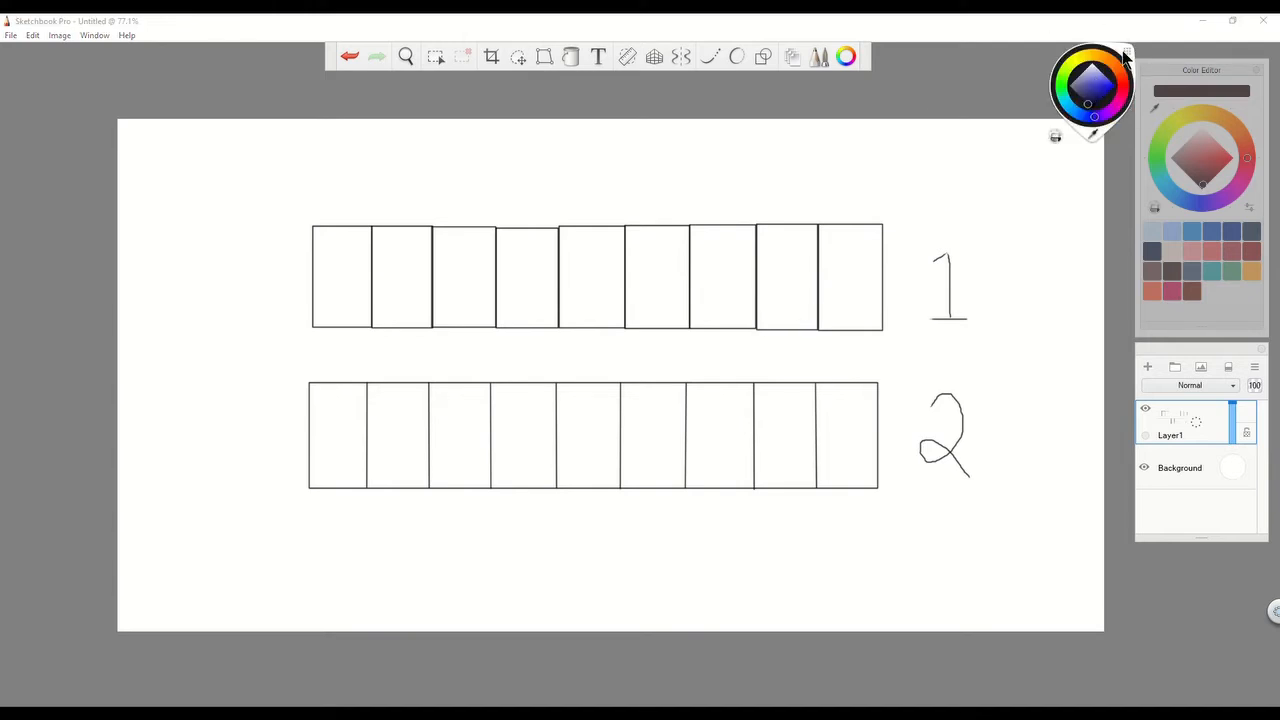
pyautogui.click(1127, 50)
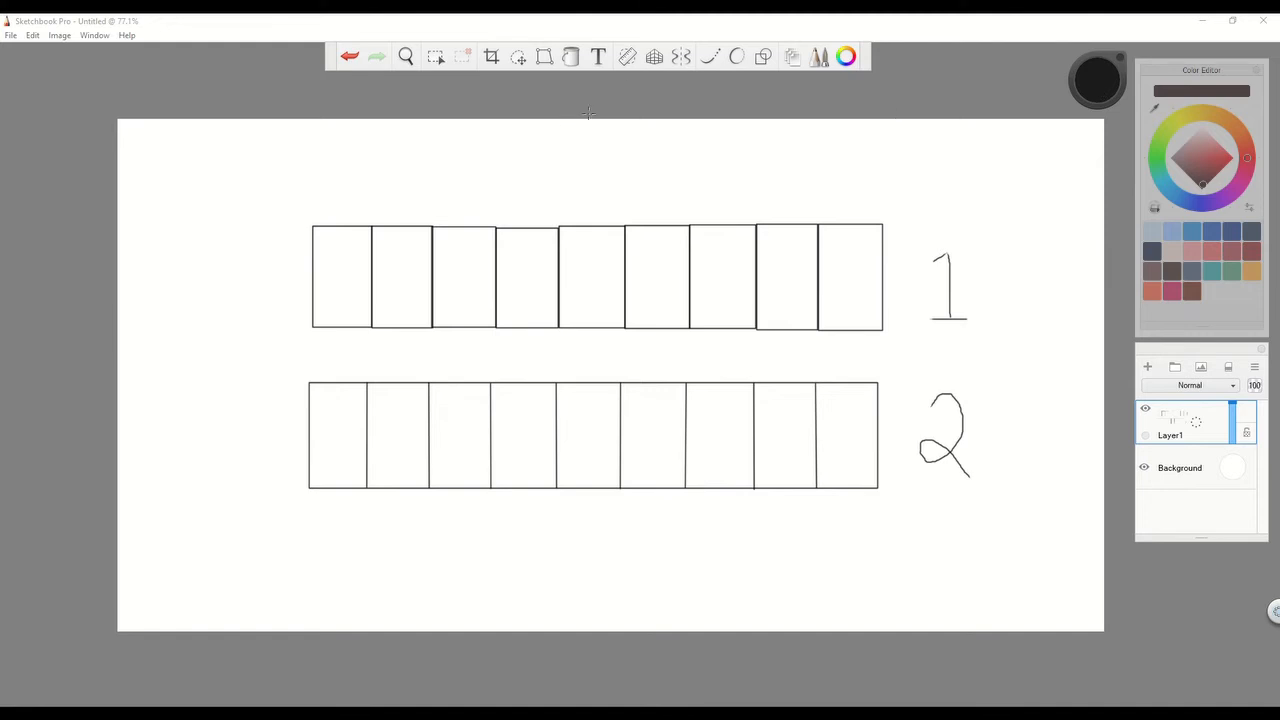
# Try a linear gradient fill in the first box of the upper row and undo it.
pyautogui.click(571, 57)
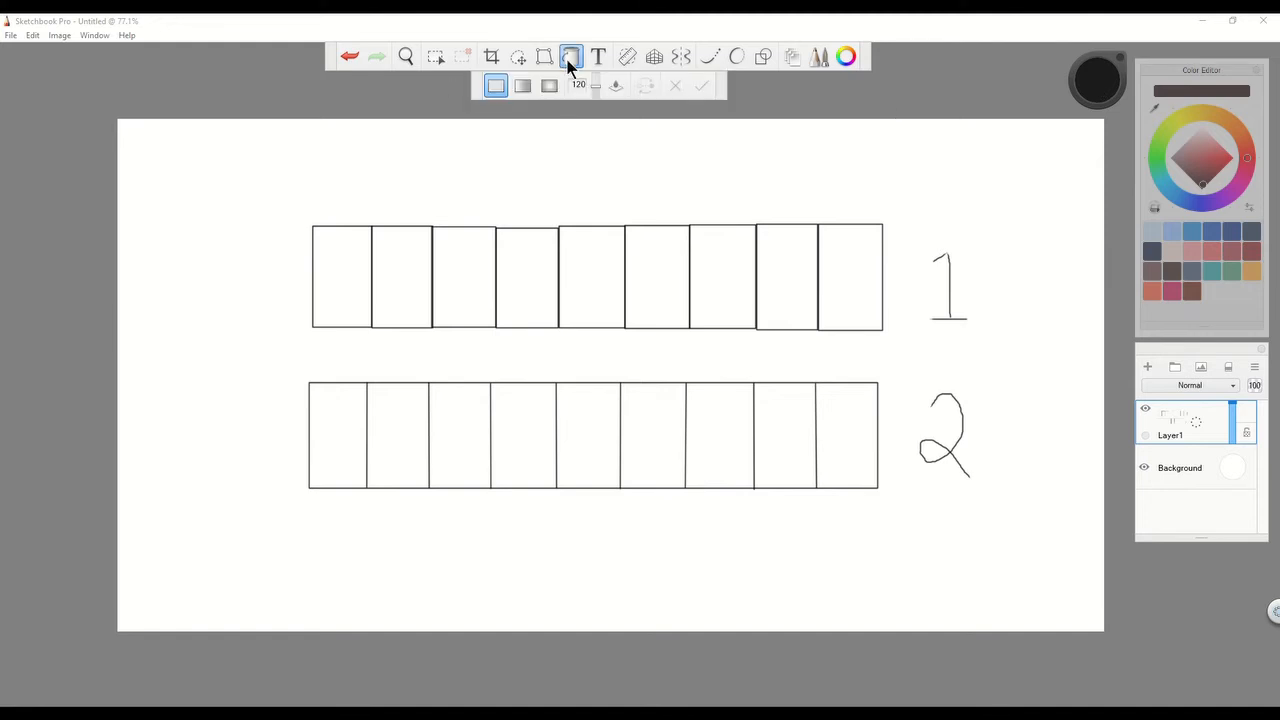
pyautogui.click(521, 86)
pyautogui.click(331, 291)
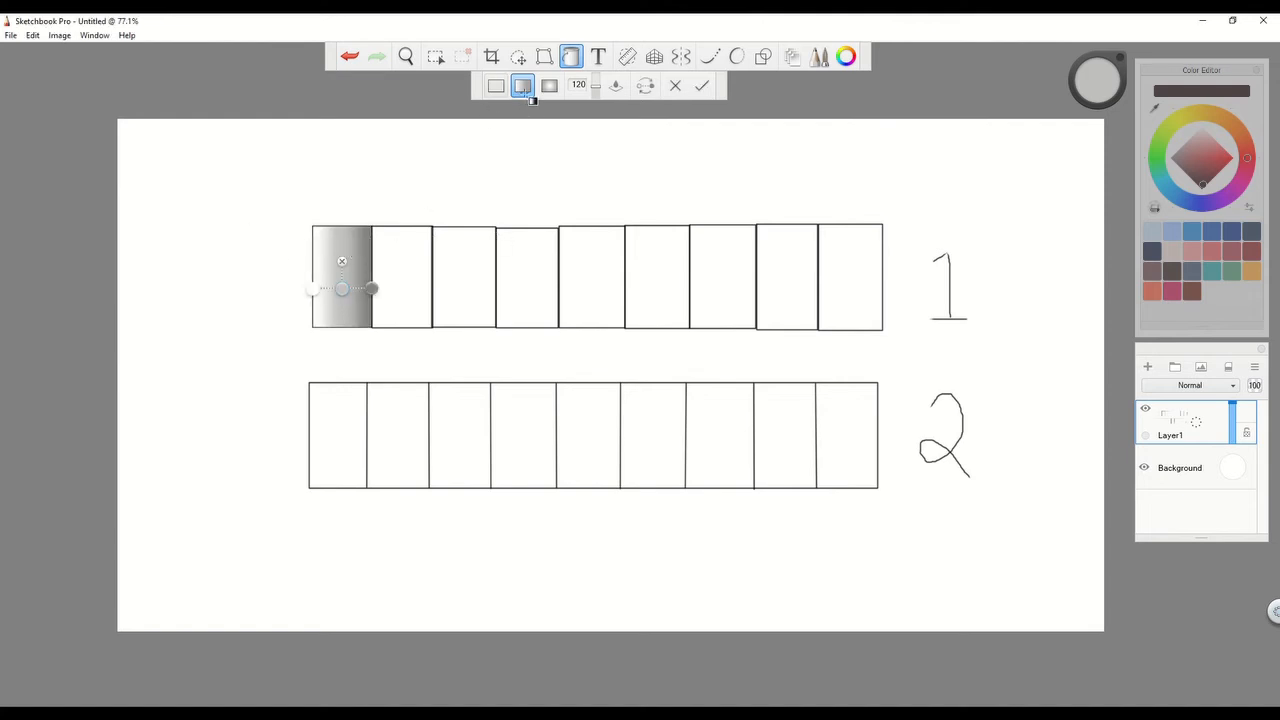
pyautogui.click(349, 57)
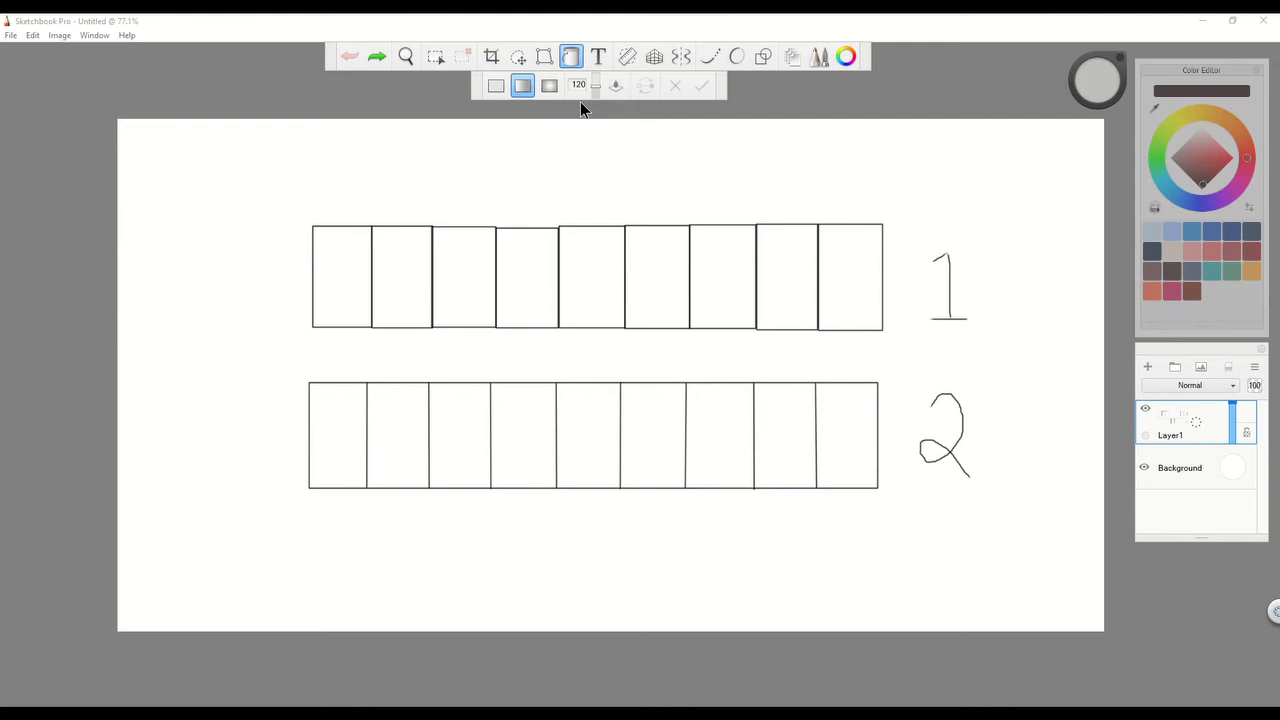
# Fill the first five boxes of the upper row with solid tones, from near-black to progressively lighter dark greys.
pyautogui.click(490, 86)
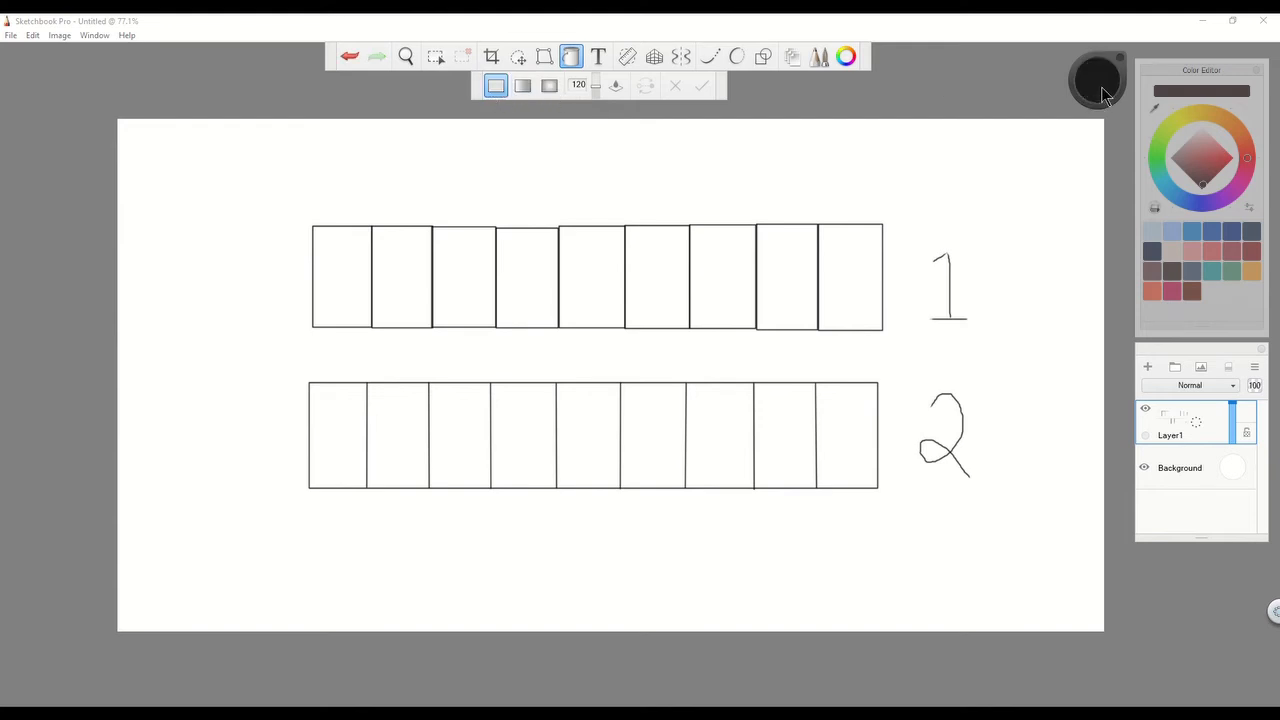
pyautogui.click(351, 289)
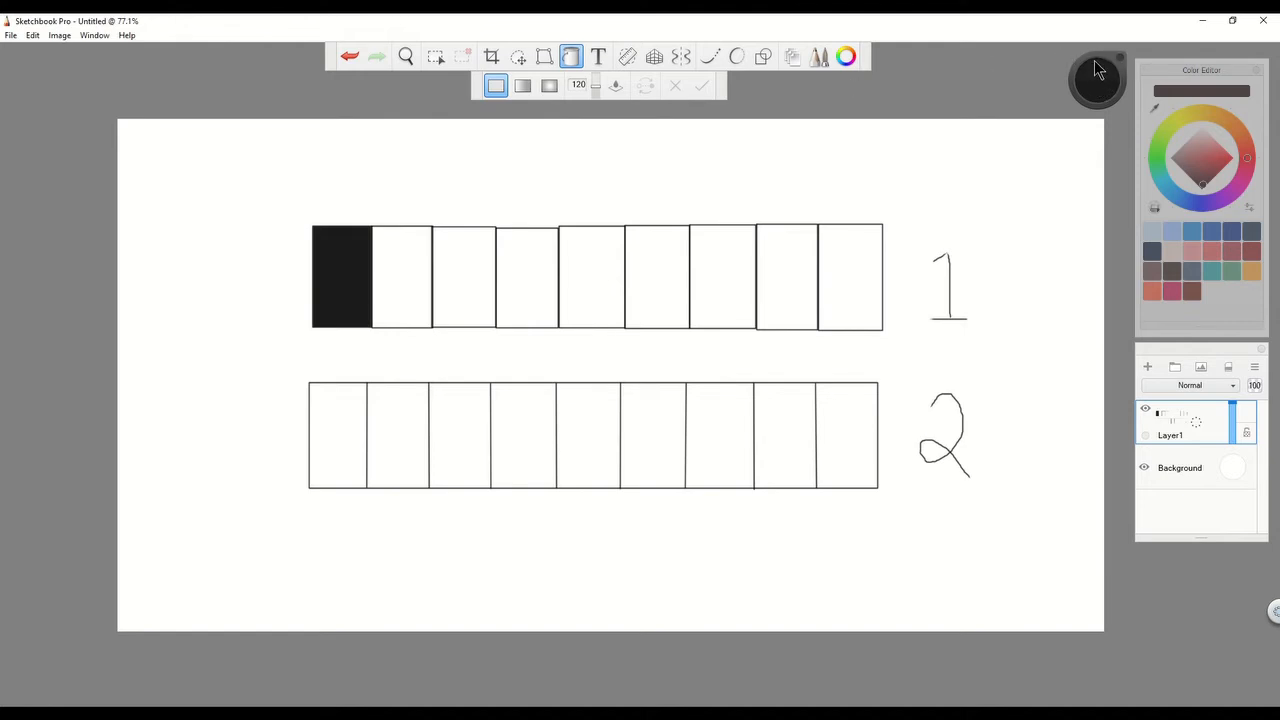
pyautogui.click(410, 271)
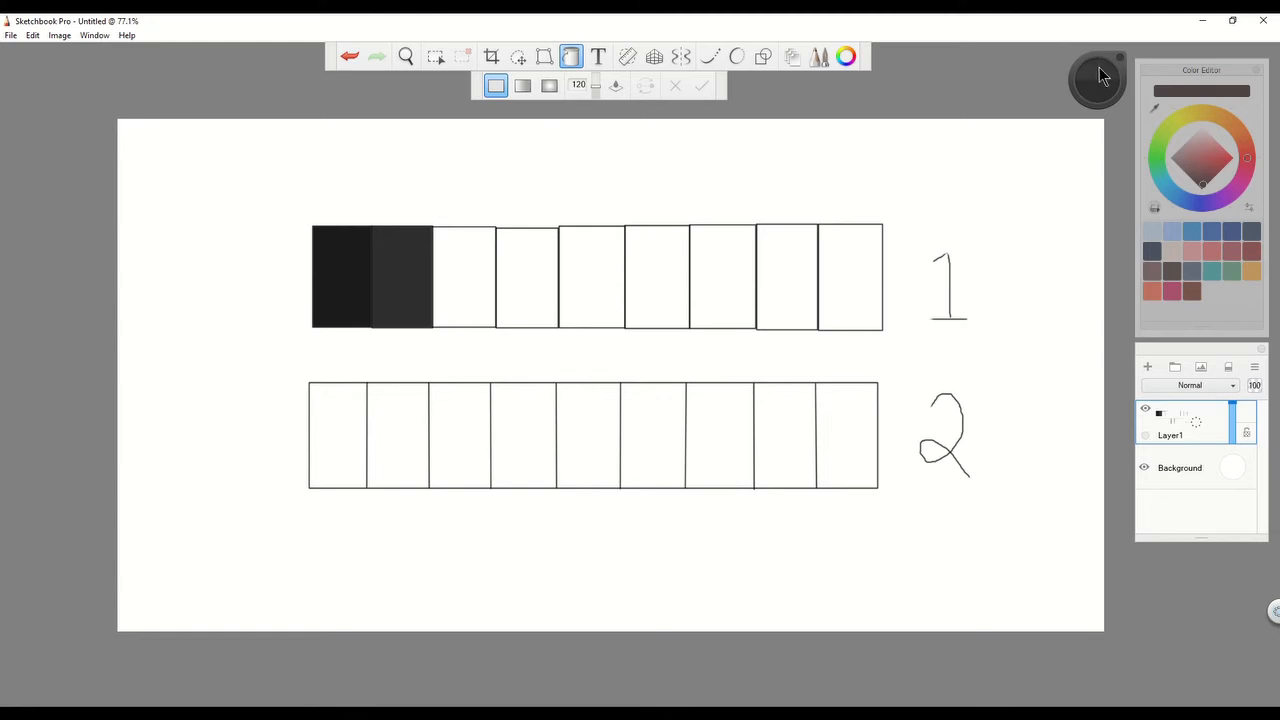
pyautogui.click(463, 280)
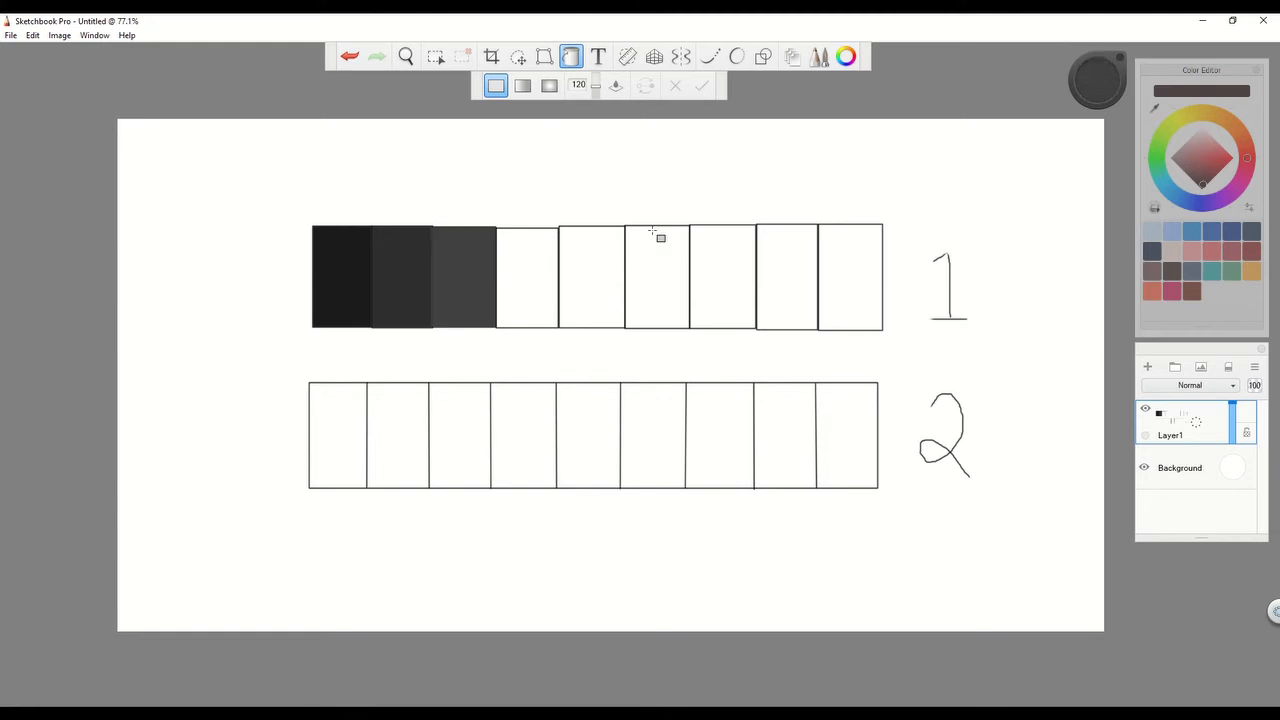
pyautogui.click(1102, 76)
pyautogui.click(533, 276)
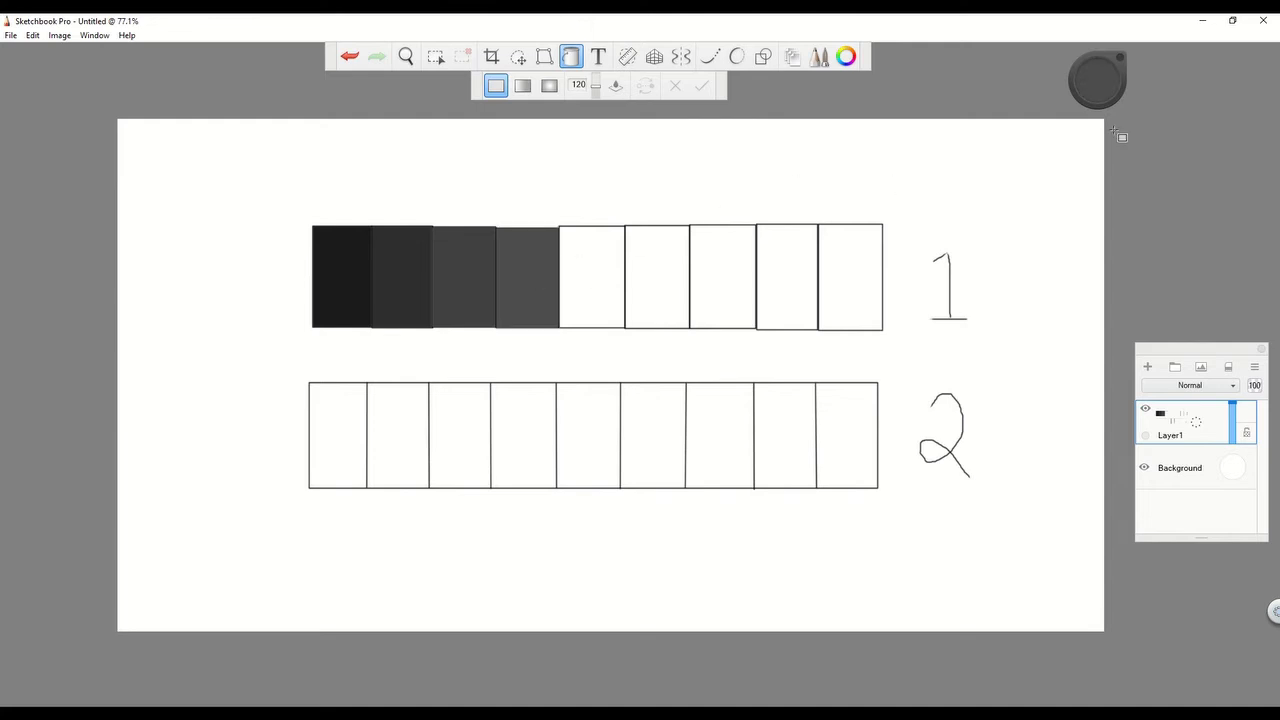
pyautogui.click(621, 238)
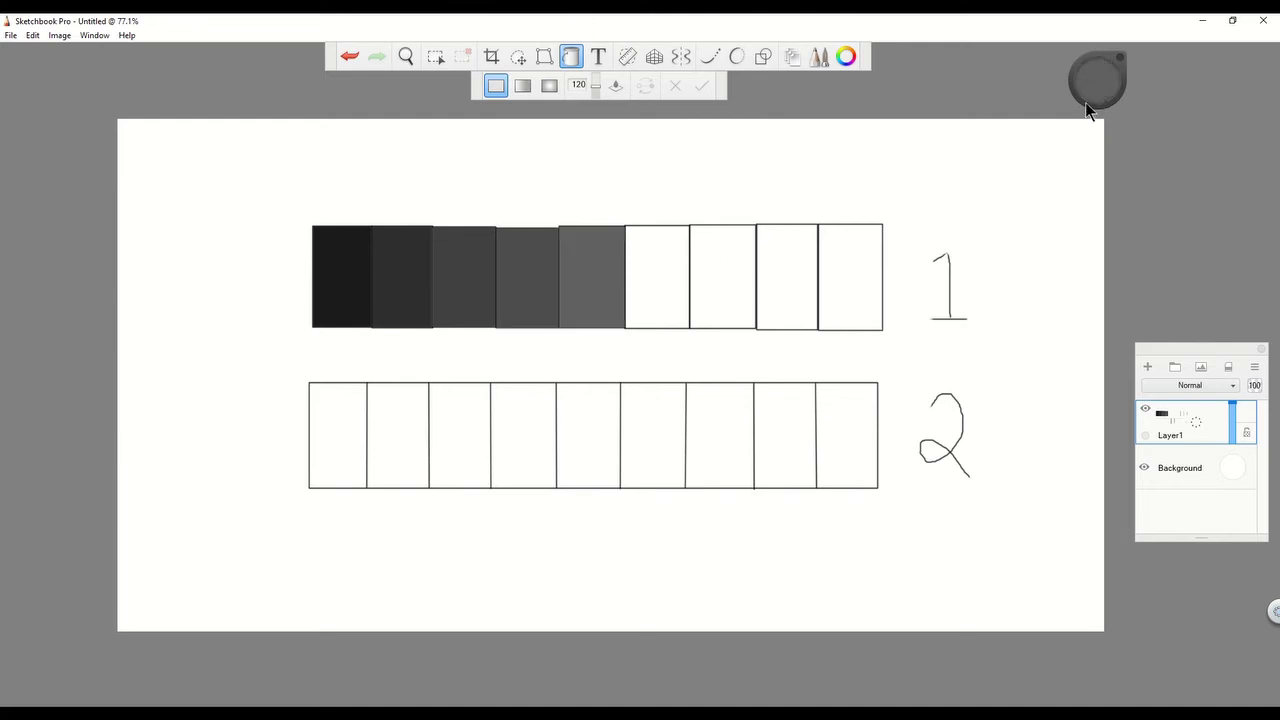
# Fill the last four boxes of the upper row with solid tones, lightening from mid grey to off-white.
pyautogui.moveTo(1093, 106); pyautogui.dragTo(1103, 34)
pyautogui.click(657, 280)
pyautogui.click(723, 276)
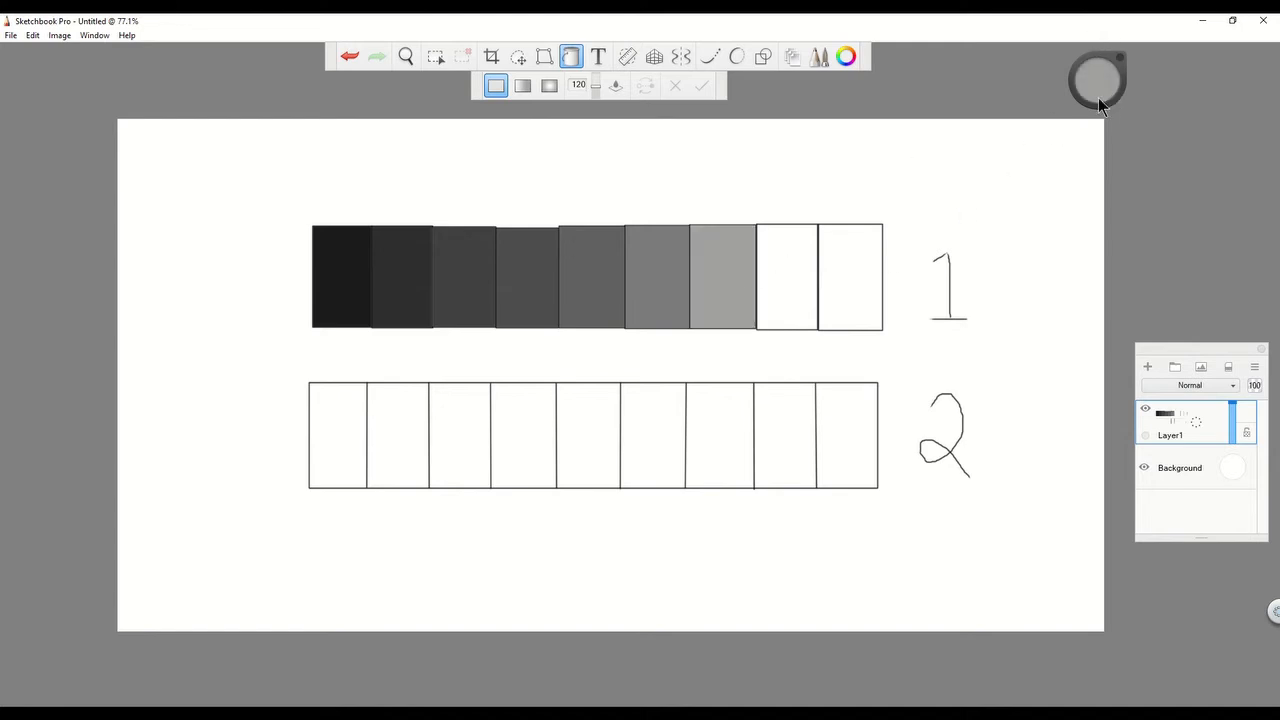
pyautogui.moveTo(1100, 99); pyautogui.dragTo(1104, 30)
pyautogui.click(786, 297)
pyautogui.moveTo(1101, 108); pyautogui.dragTo(1105, 32)
pyautogui.click(850, 273)
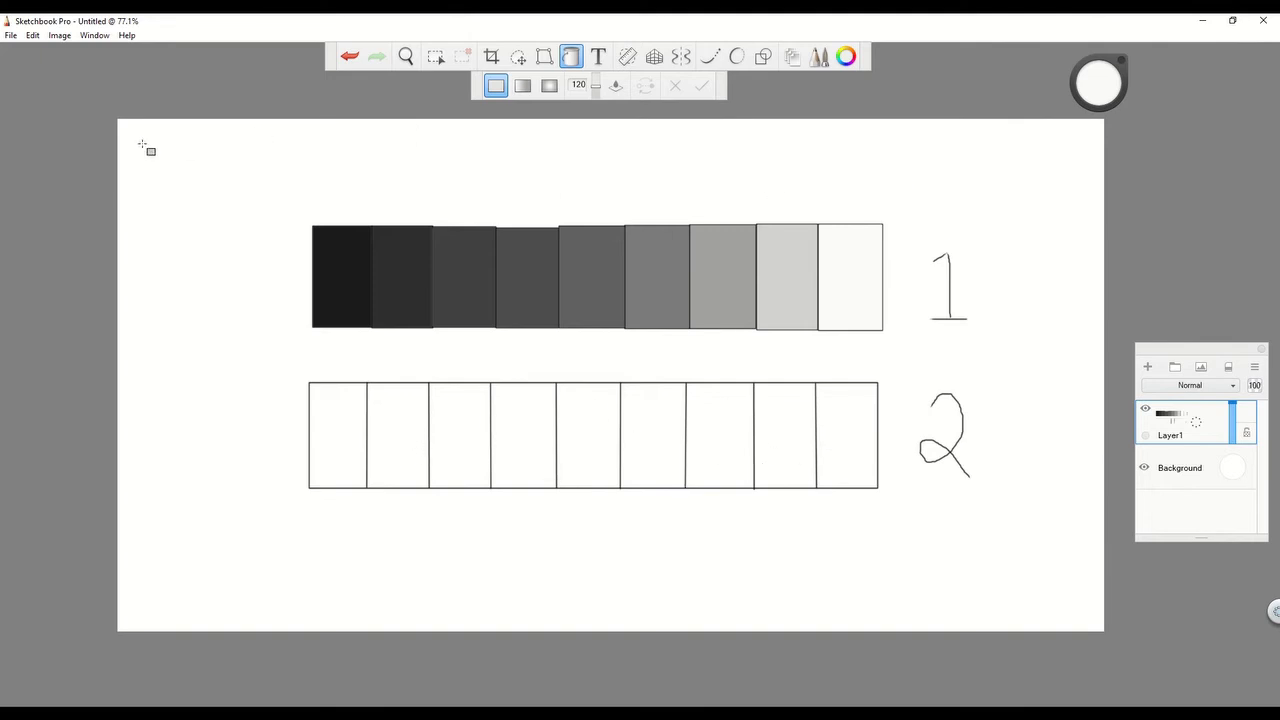
# Leave the fill tool and brush off-white paint over the last box of the lower row.
pyautogui.hotkey('ctrl', 's')
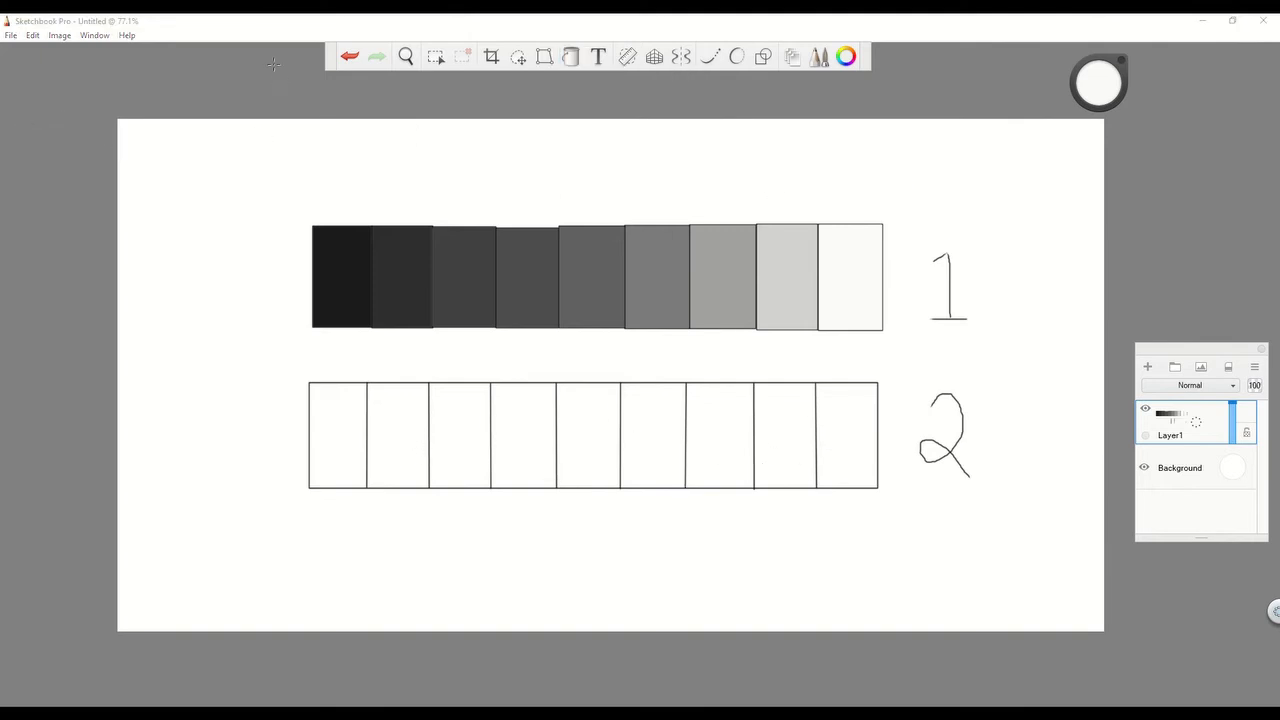
pyautogui.click(256, 61)
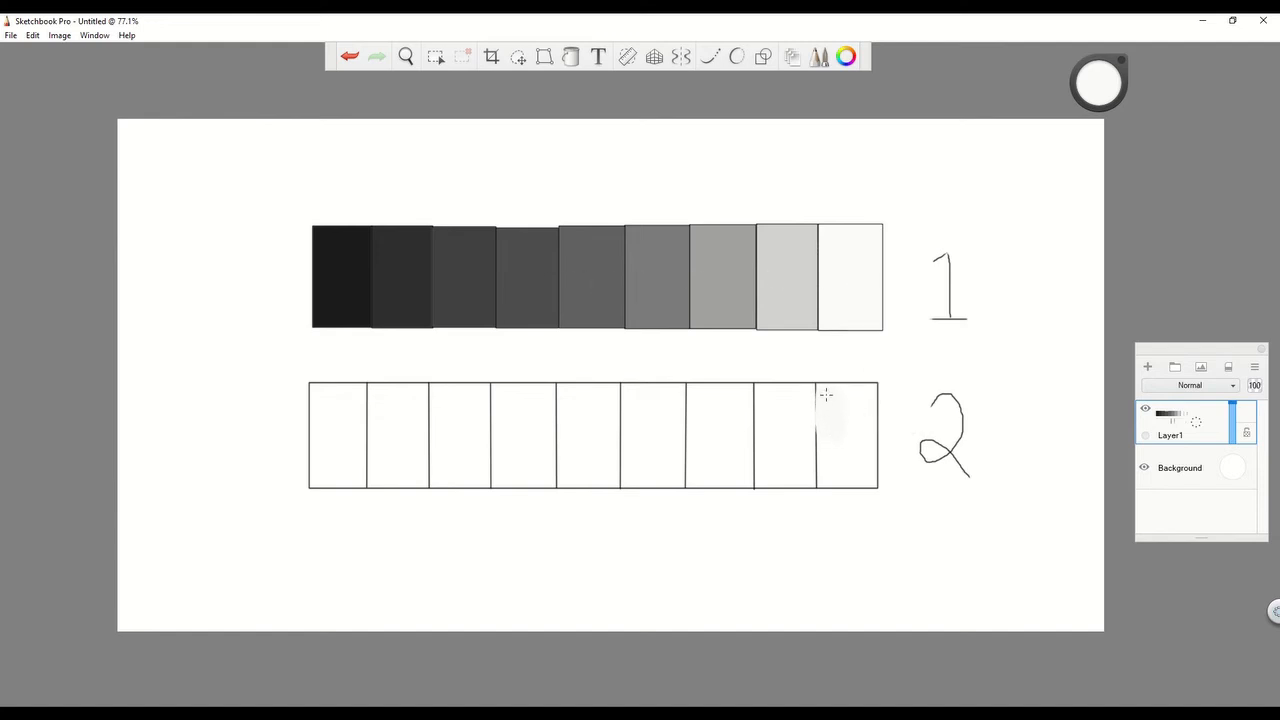
pyautogui.moveTo(826, 395)
pyautogui.mouseDown()
pyautogui.moveTo(865, 393)
pyautogui.moveTo(866, 474)
pyautogui.mouseUp()
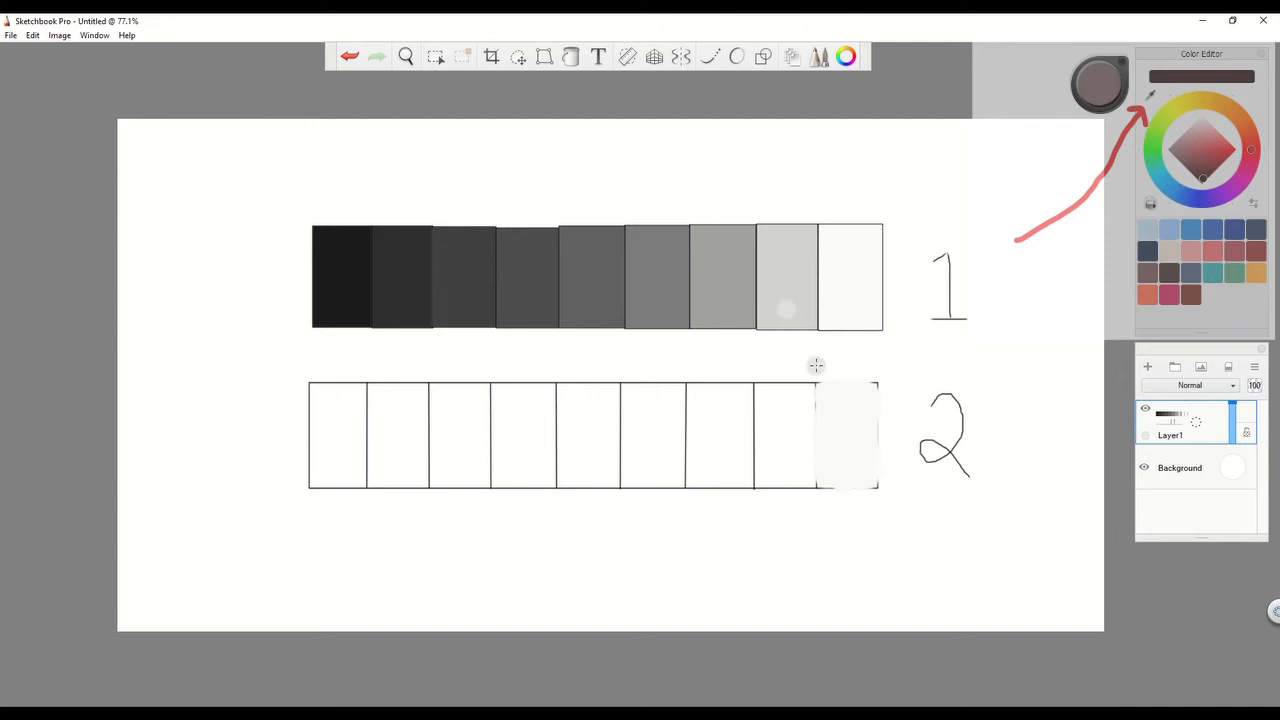
# Undo the stray dab in row 1 and brush the eighth, seventh and sixth boxes of row 2 with the matching greys.
pyautogui.click(349, 56)
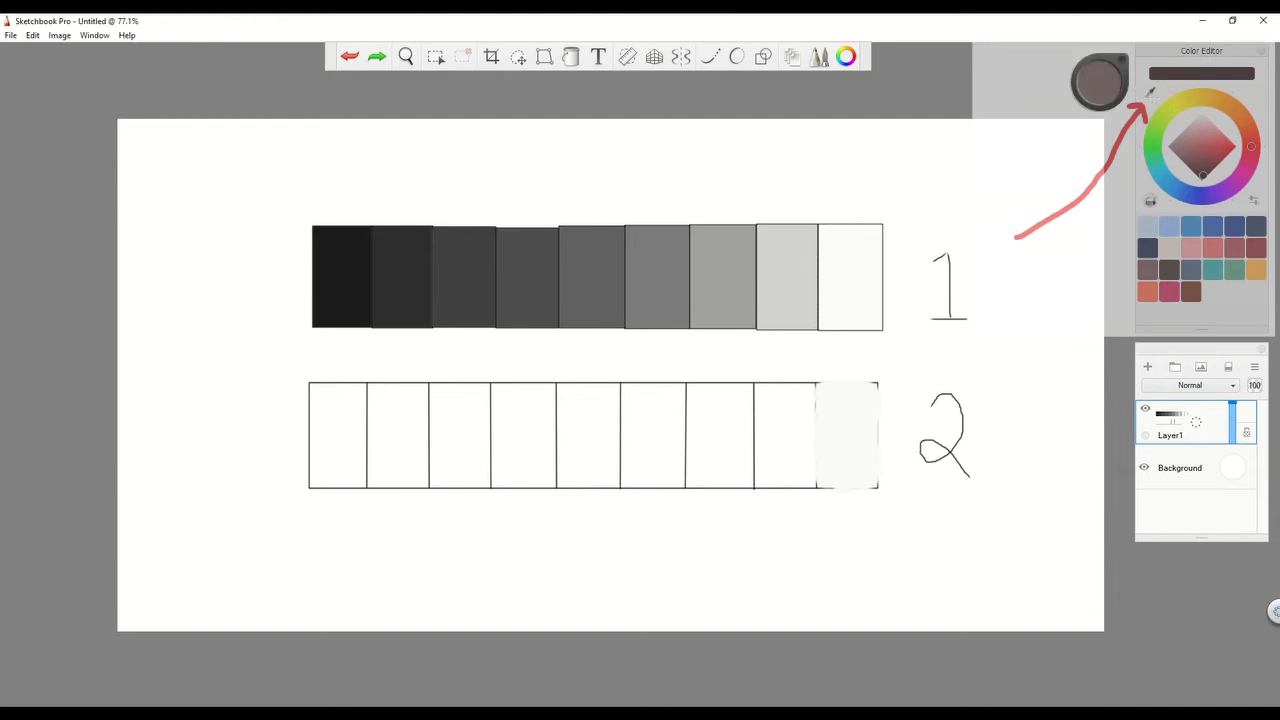
pyautogui.moveTo(778, 455)
pyautogui.mouseDown()
pyautogui.moveTo(787, 417)
pyautogui.moveTo(768, 392)
pyautogui.moveTo(800, 390)
pyautogui.moveTo(797, 447)
pyautogui.moveTo(771, 474)
pyautogui.moveTo(782, 433)
pyautogui.moveTo(804, 476)
pyautogui.mouseUp()
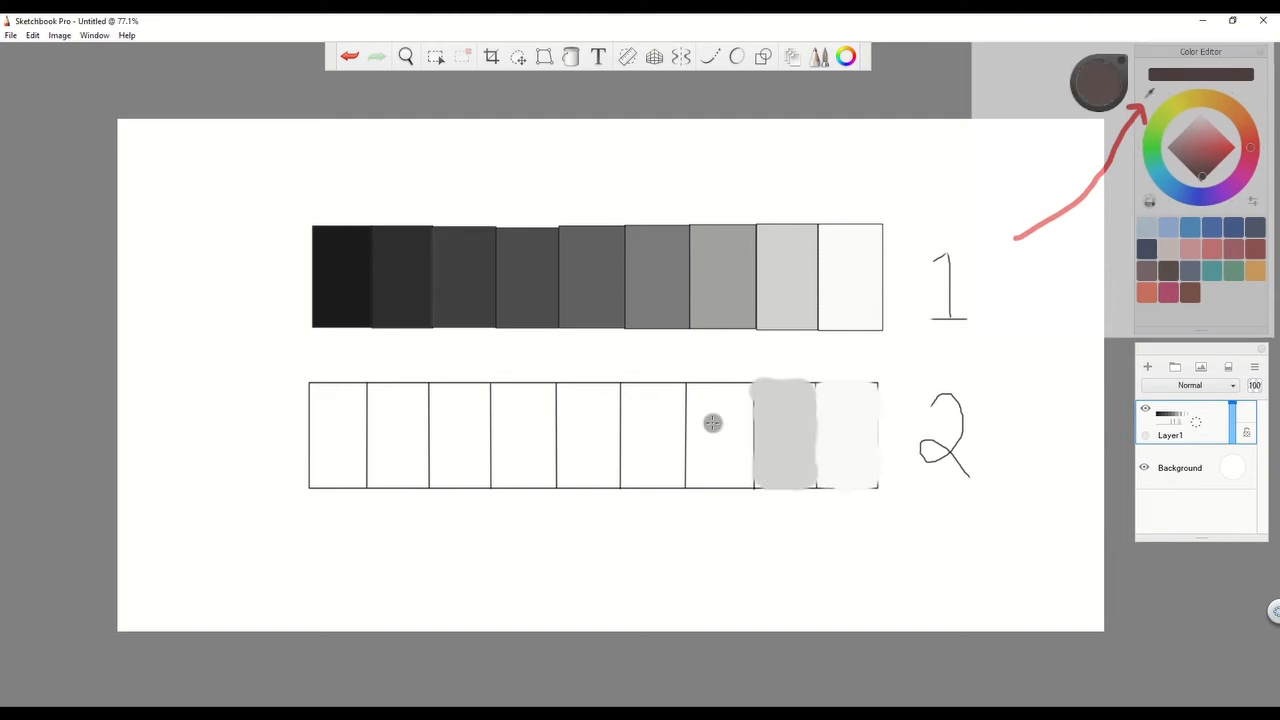
pyautogui.moveTo(711, 423)
pyautogui.mouseDown()
pyautogui.moveTo(704, 480)
pyautogui.moveTo(745, 388)
pyautogui.moveTo(722, 460)
pyautogui.mouseUp()
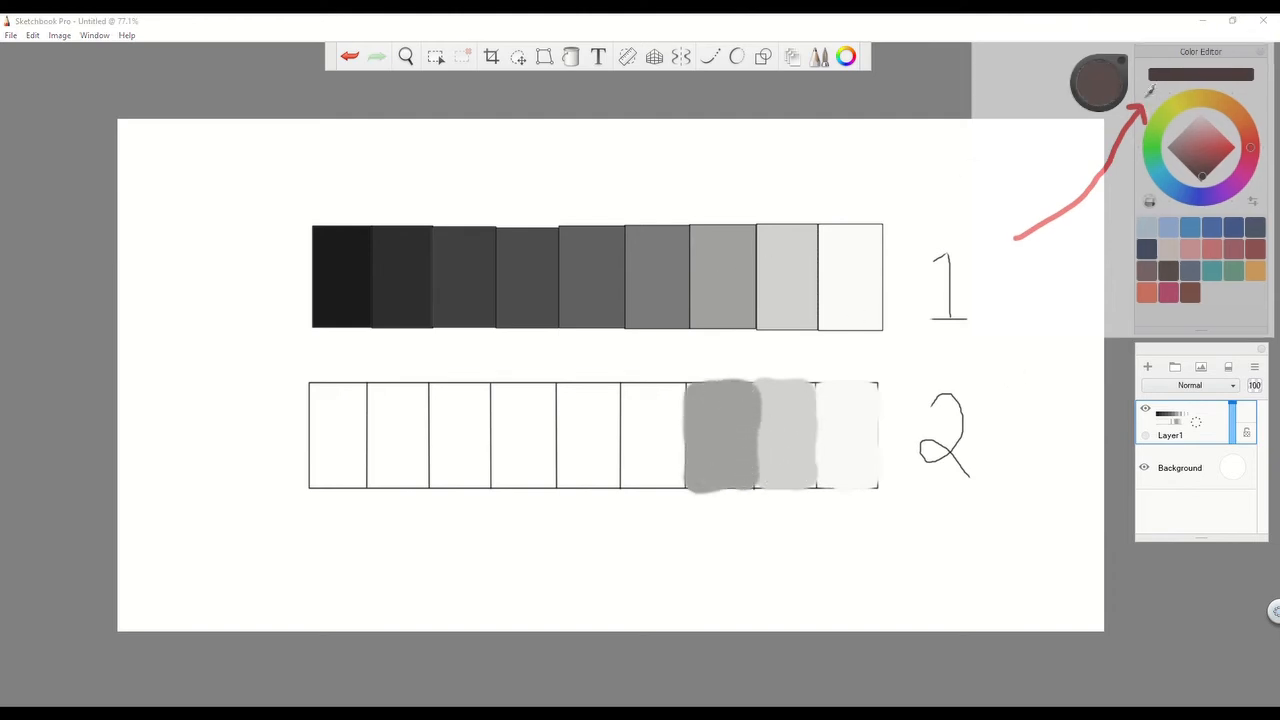
pyautogui.moveTo(629, 401)
pyautogui.mouseDown()
pyautogui.moveTo(633, 483)
pyautogui.moveTo(675, 479)
pyautogui.moveTo(675, 404)
pyautogui.moveTo(649, 407)
pyautogui.moveTo(655, 470)
pyautogui.mouseUp()
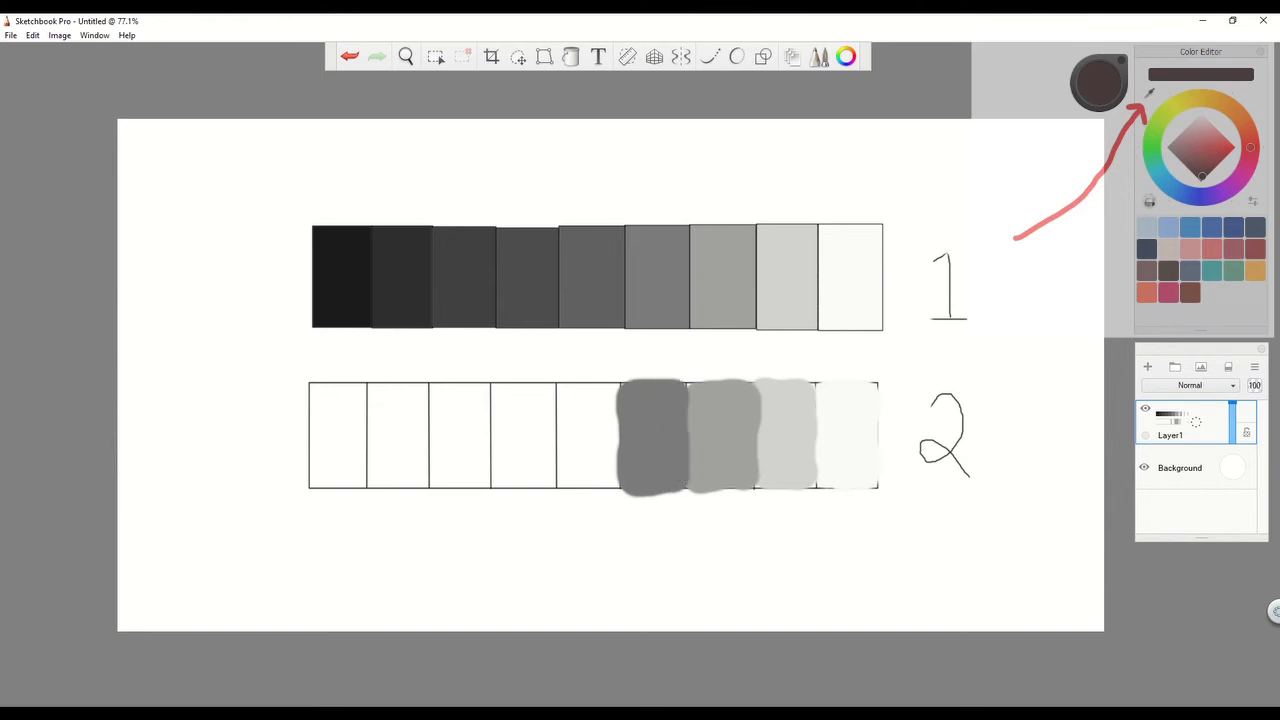
# Brush the fifth, fourth and third boxes of row 2 with greys sampled from the boxes above.
pyautogui.keyDown('alt'); pyautogui.click(612, 273); pyautogui.keyUp('alt')
pyautogui.moveTo(565, 390)
pyautogui.mouseDown()
pyautogui.moveTo(581, 481)
pyautogui.moveTo(611, 447)
pyautogui.moveTo(611, 390)
pyautogui.moveTo(582, 431)
pyautogui.moveTo(595, 465)
pyautogui.mouseUp()
pyautogui.keyDown('alt'); pyautogui.click(534, 277); pyautogui.keyUp('alt')
pyautogui.moveTo(495, 388)
pyautogui.mouseDown()
pyautogui.moveTo(518, 479)
pyautogui.moveTo(546, 397)
pyautogui.moveTo(520, 394)
pyautogui.moveTo(526, 462)
pyautogui.mouseUp()
pyautogui.keyDown('alt'); pyautogui.click(464, 277); pyautogui.keyUp('alt')
pyautogui.moveTo(434, 393)
pyautogui.mouseDown()
pyautogui.moveTo(436, 450)
pyautogui.moveTo(483, 474)
pyautogui.moveTo(465, 394)
pyautogui.moveTo(456, 464)
pyautogui.mouseUp()
pyautogui.hotkey('ctrl', 'z')
pyautogui.moveTo(475, 388)
pyautogui.mouseDown()
pyautogui.moveTo(479, 479)
pyautogui.moveTo(439, 477)
pyautogui.moveTo(456, 408)
pyautogui.mouseUp()
# Brush the second and first boxes of row 2 with the two darkest sampled tones, undoing the stray dabs.
pyautogui.keyDown('alt'); pyautogui.click(416, 282); pyautogui.keyUp('alt')
pyautogui.moveTo(373, 388)
pyautogui.mouseDown()
pyautogui.moveTo(377, 475)
pyautogui.moveTo(413, 479)
pyautogui.moveTo(418, 394)
pyautogui.moveTo(400, 452)
pyautogui.mouseUp()
pyautogui.click(353, 258)
pyautogui.hotkey('ctrl', 'z')
pyautogui.click(346, 280)
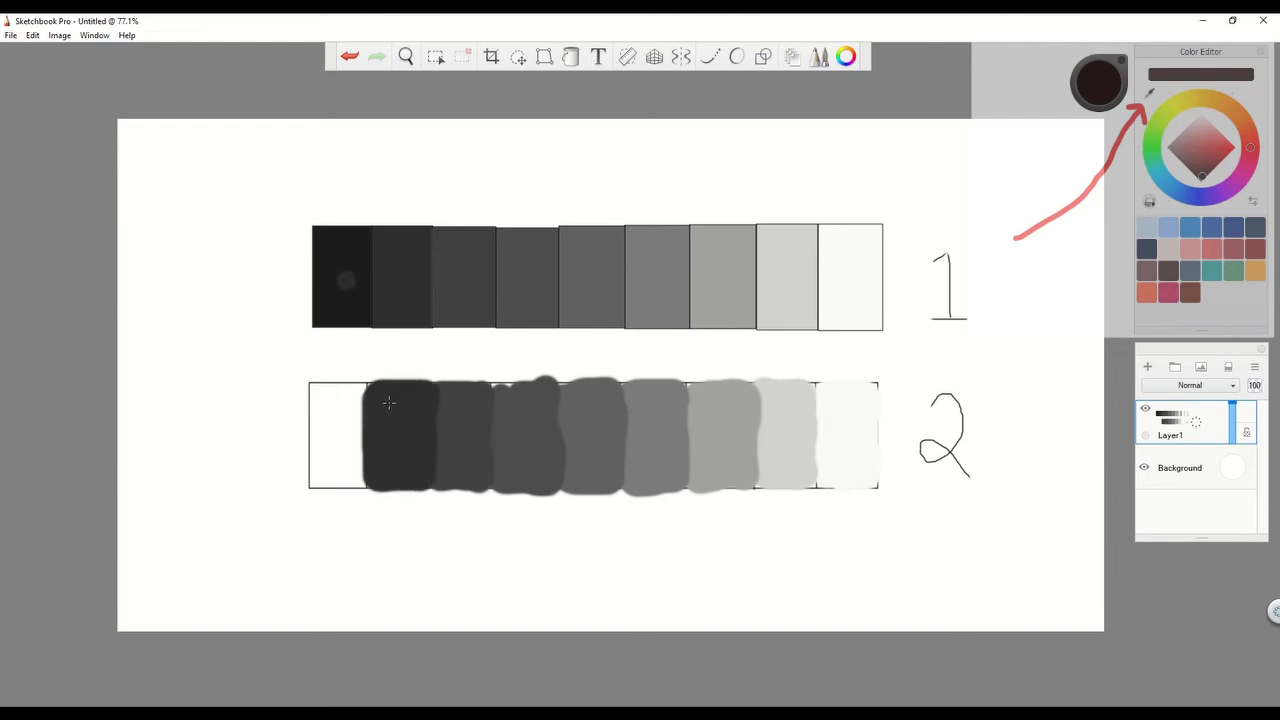
pyautogui.click(395, 140)
pyautogui.hotkey('ctrl', 'z')
pyautogui.hotkey('ctrl', 'z')
pyautogui.moveTo(314, 389)
pyautogui.mouseDown()
pyautogui.moveTo(320, 481)
pyautogui.moveTo(352, 481)
pyautogui.moveTo(330, 392)
pyautogui.mouseUp()
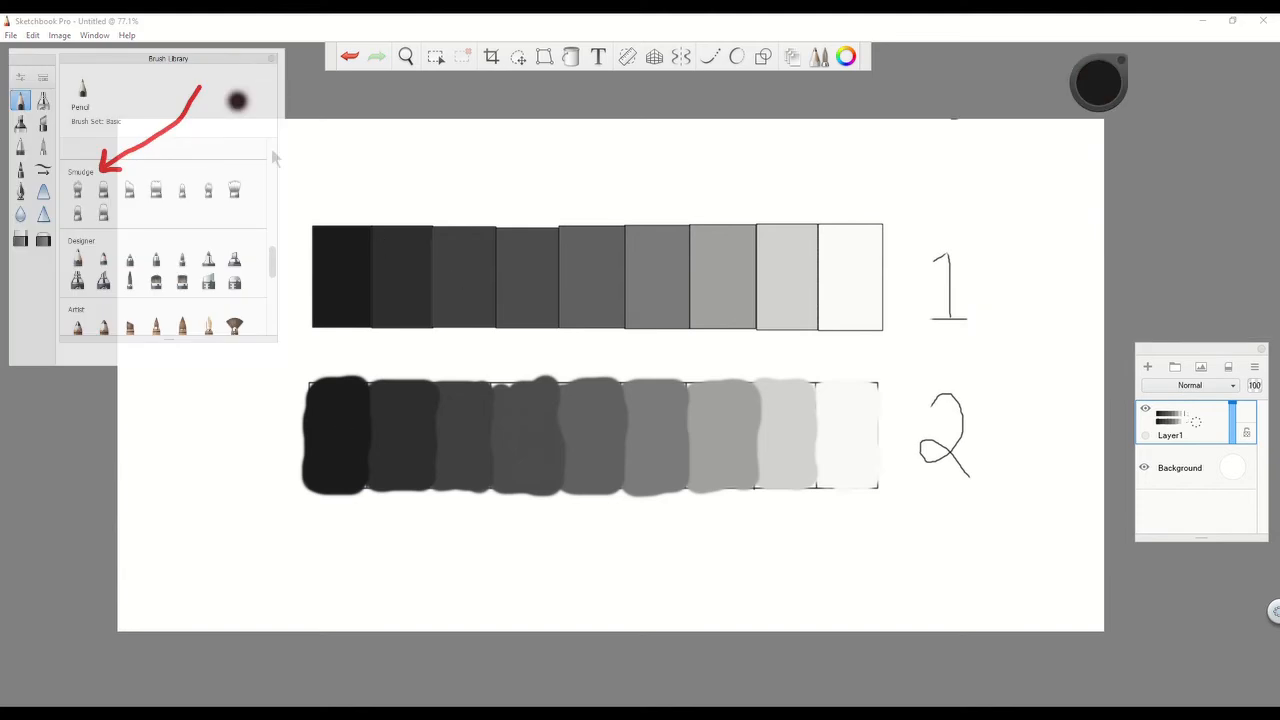
# Smudge the borders between the lighter boxes and between the fourth and fifth boxes of row 2, undoing poor strokes.
pyautogui.click(313, 61)
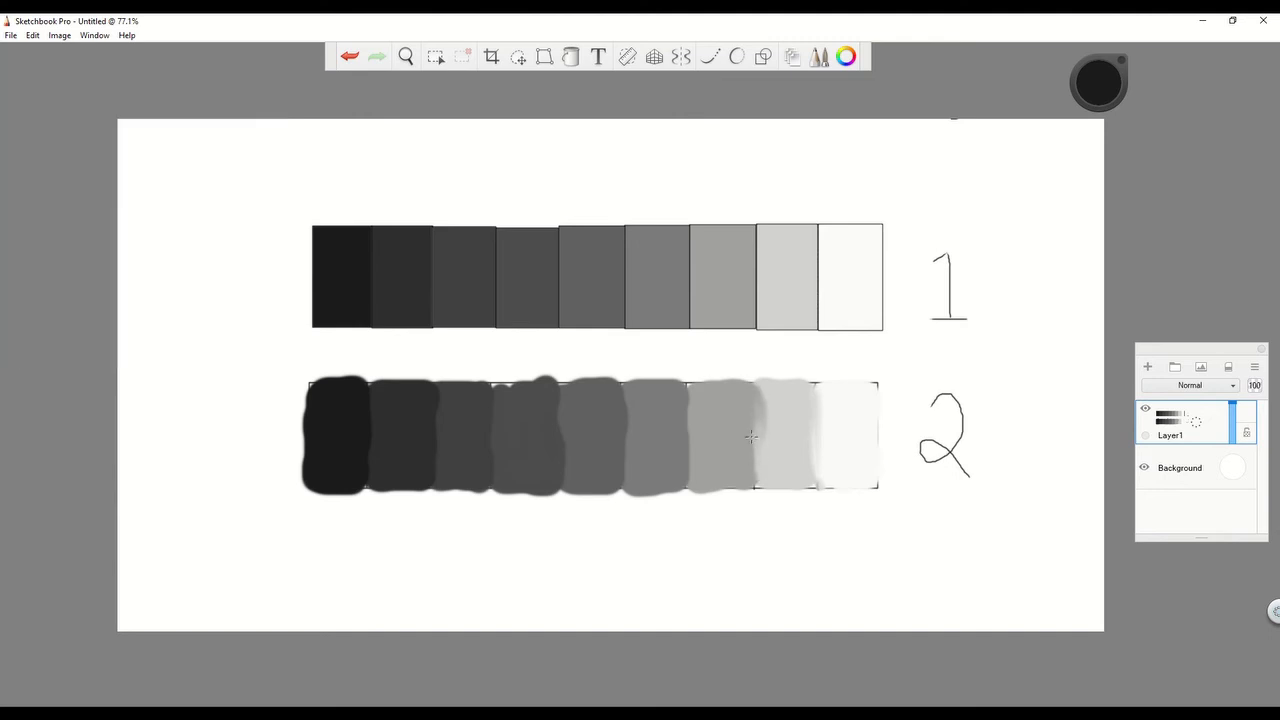
pyautogui.moveTo(751, 437)
pyautogui.mouseDown()
pyautogui.moveTo(700, 426)
pyautogui.moveTo(778, 462)
pyautogui.moveTo(759, 392)
pyautogui.moveTo(764, 456)
pyautogui.mouseUp()
pyautogui.click(354, 58)
pyautogui.click(350, 57)
pyautogui.moveTo(757, 440)
pyautogui.mouseDown()
pyautogui.moveTo(752, 404)
pyautogui.moveTo(800, 435)
pyautogui.moveTo(756, 421)
pyautogui.mouseUp()
pyautogui.moveTo(563, 432); pyautogui.dragTo(561, 467)
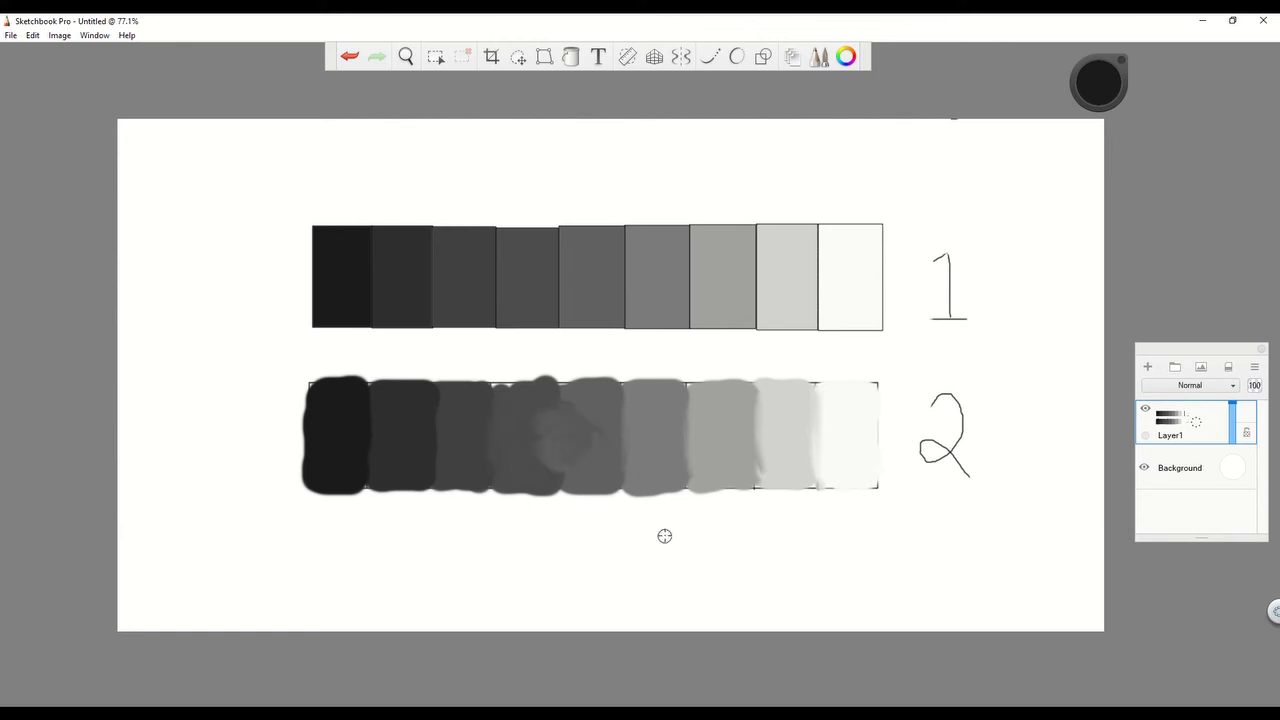
pyautogui.moveTo(552, 414); pyautogui.dragTo(553, 468)
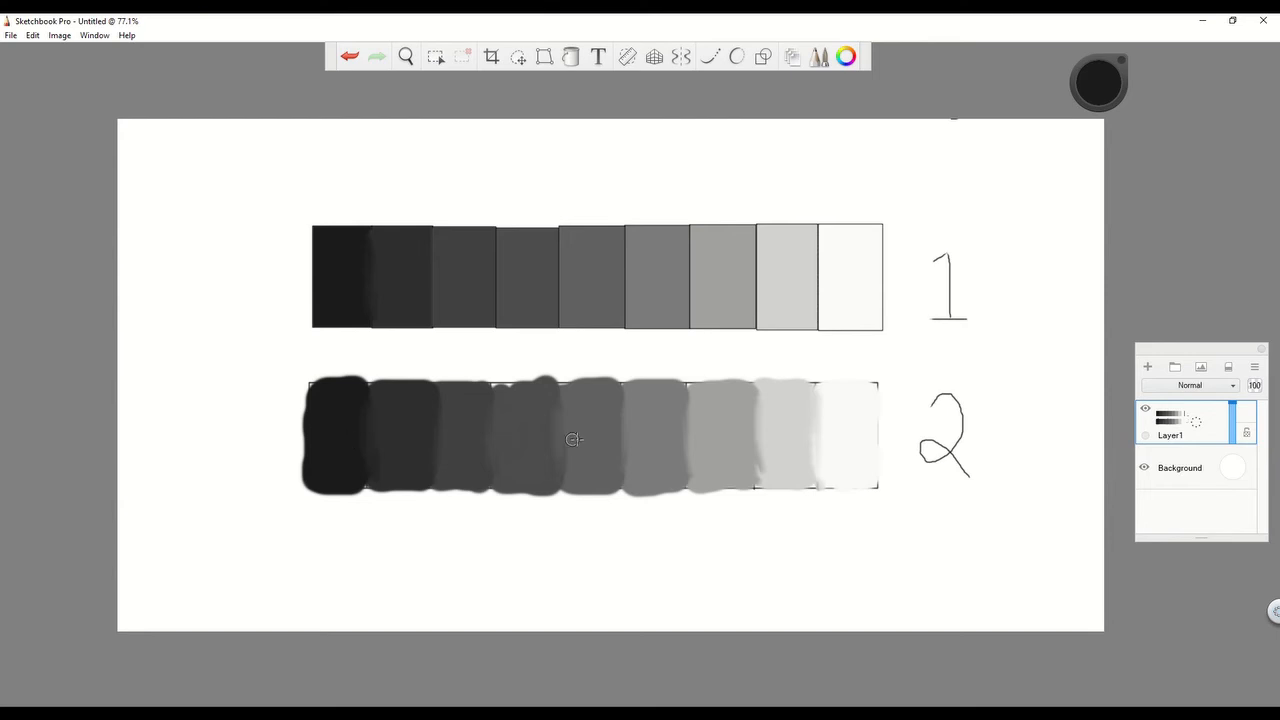
# Select both value scales with their number labels and move them up and slightly right to free space below.
pyautogui.click(437, 58)
pyautogui.click(517, 58)
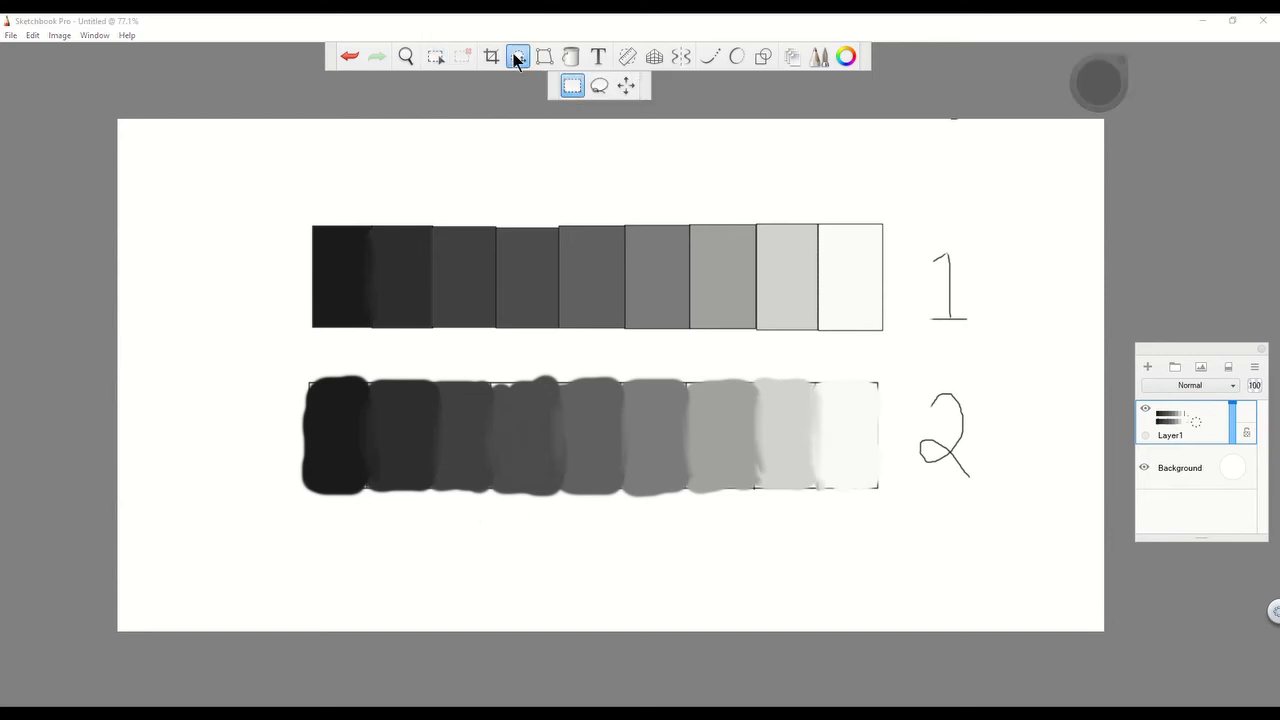
pyautogui.moveTo(284, 212); pyautogui.dragTo(991, 517)
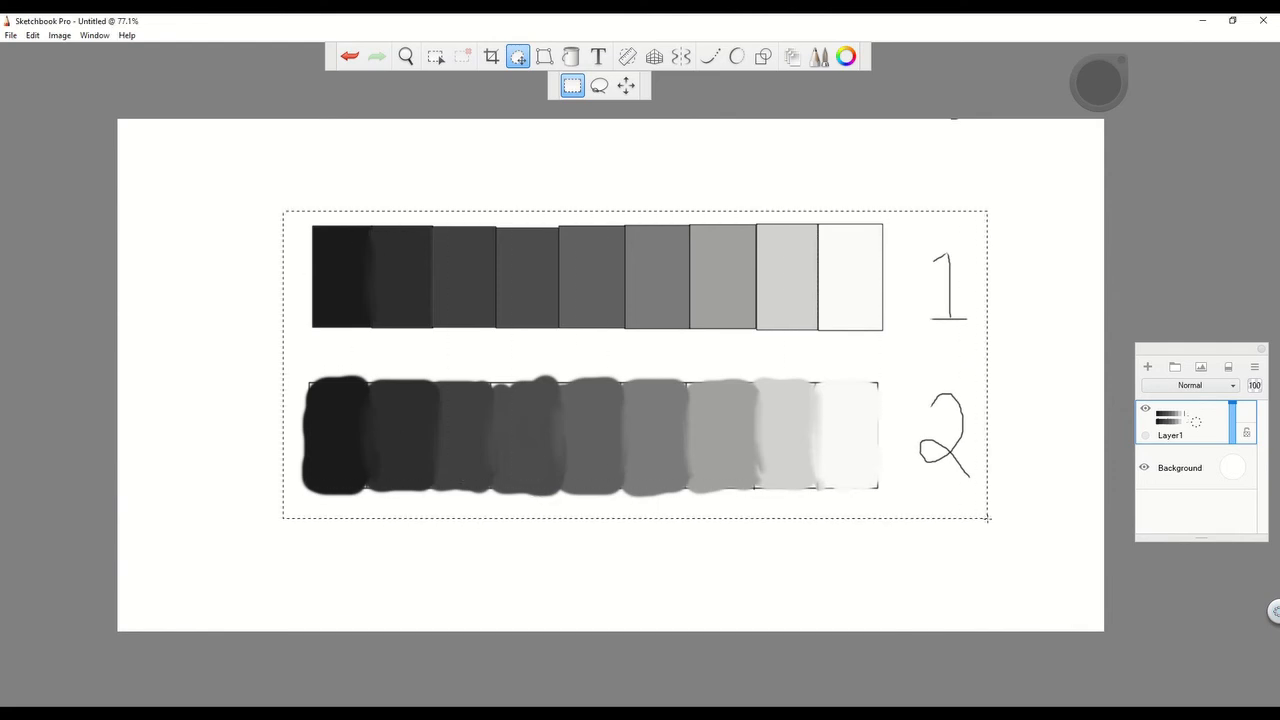
pyautogui.moveTo(845, 352); pyautogui.dragTo(884, 272)
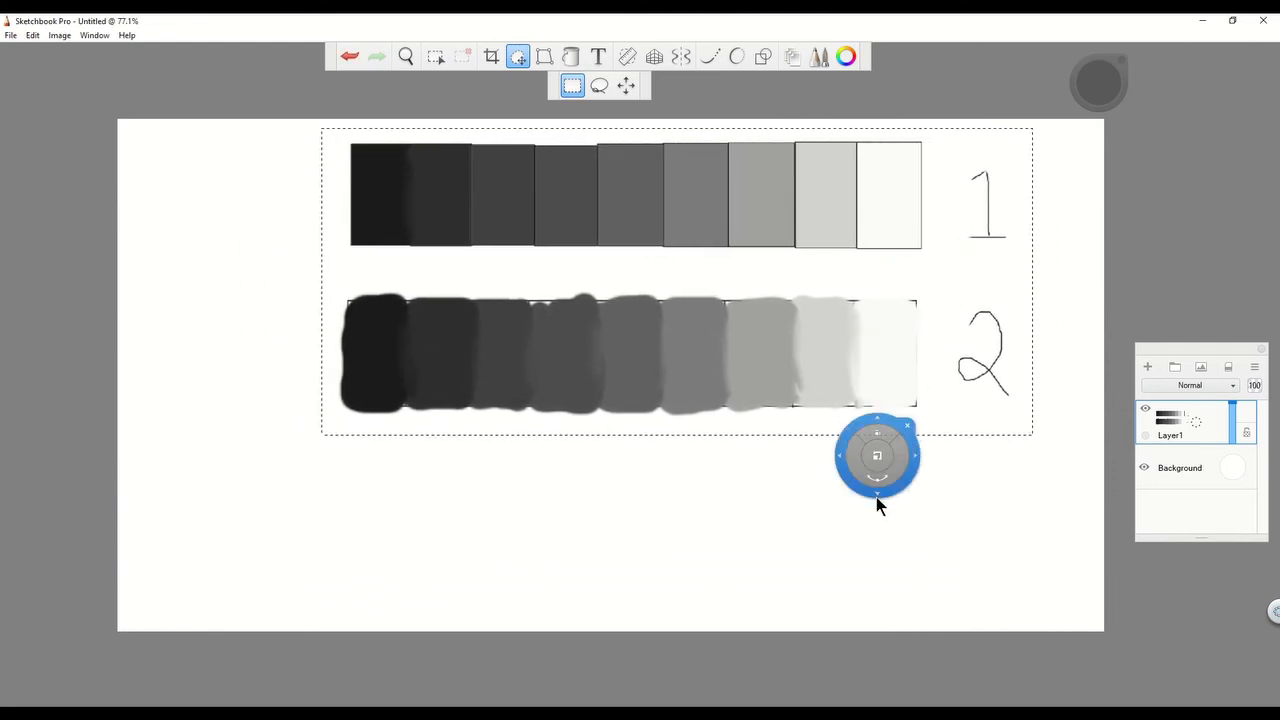
pyautogui.click(798, 230)
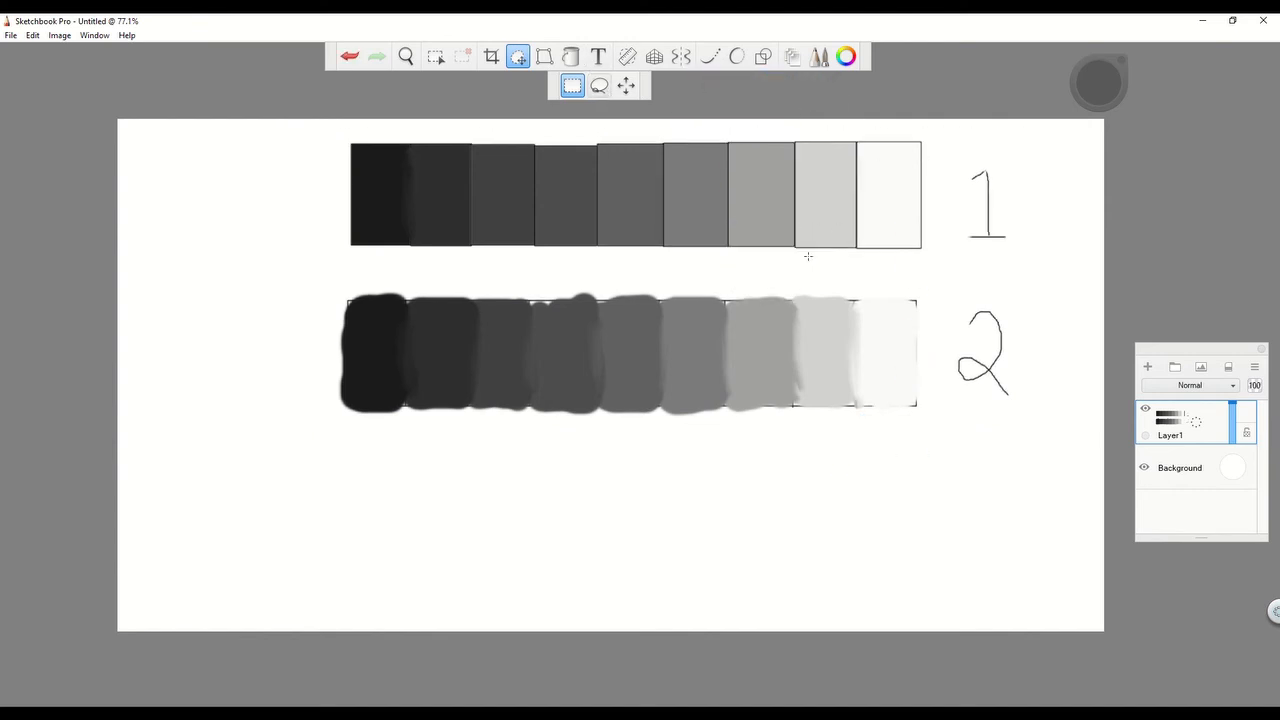
pyautogui.click(512, 56)
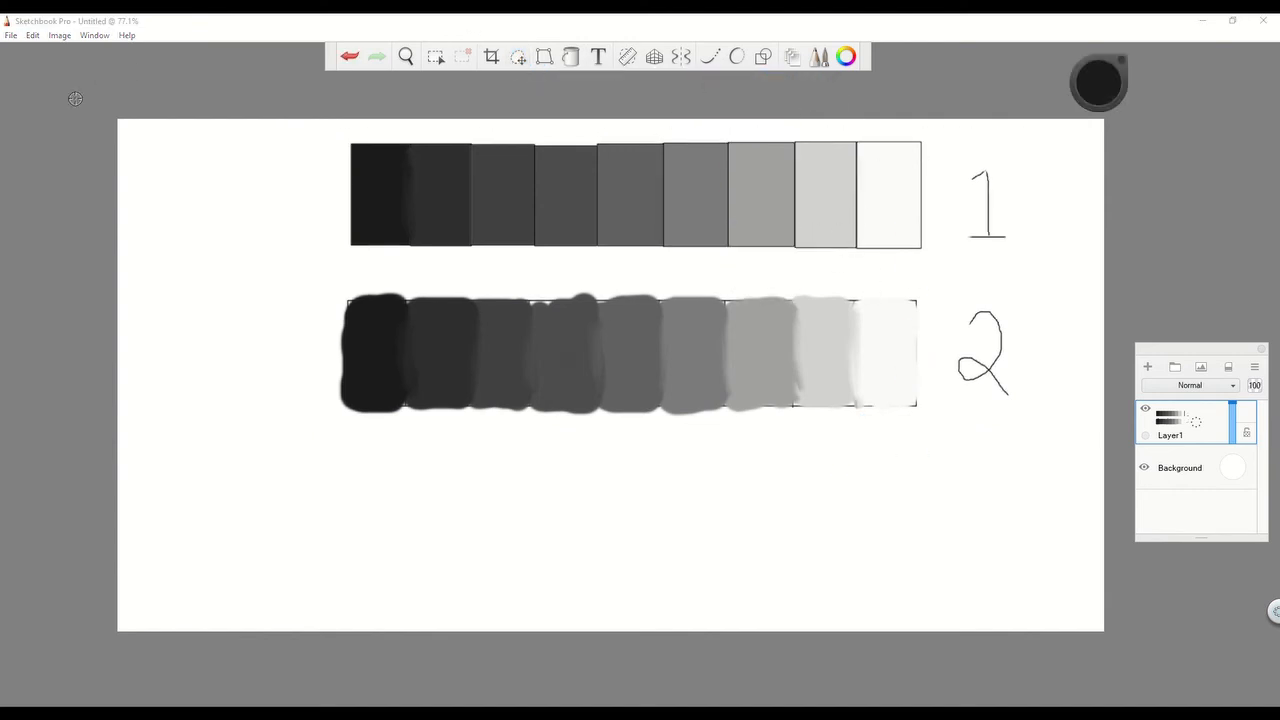
# Handwrite a 3 below the other labels and draw a long rectangle for a third row under row 2.
pyautogui.moveTo(970, 478)
pyautogui.mouseDown()
pyautogui.moveTo(981, 515)
pyautogui.moveTo(1016, 526)
pyautogui.moveTo(970, 568)
pyautogui.mouseUp()
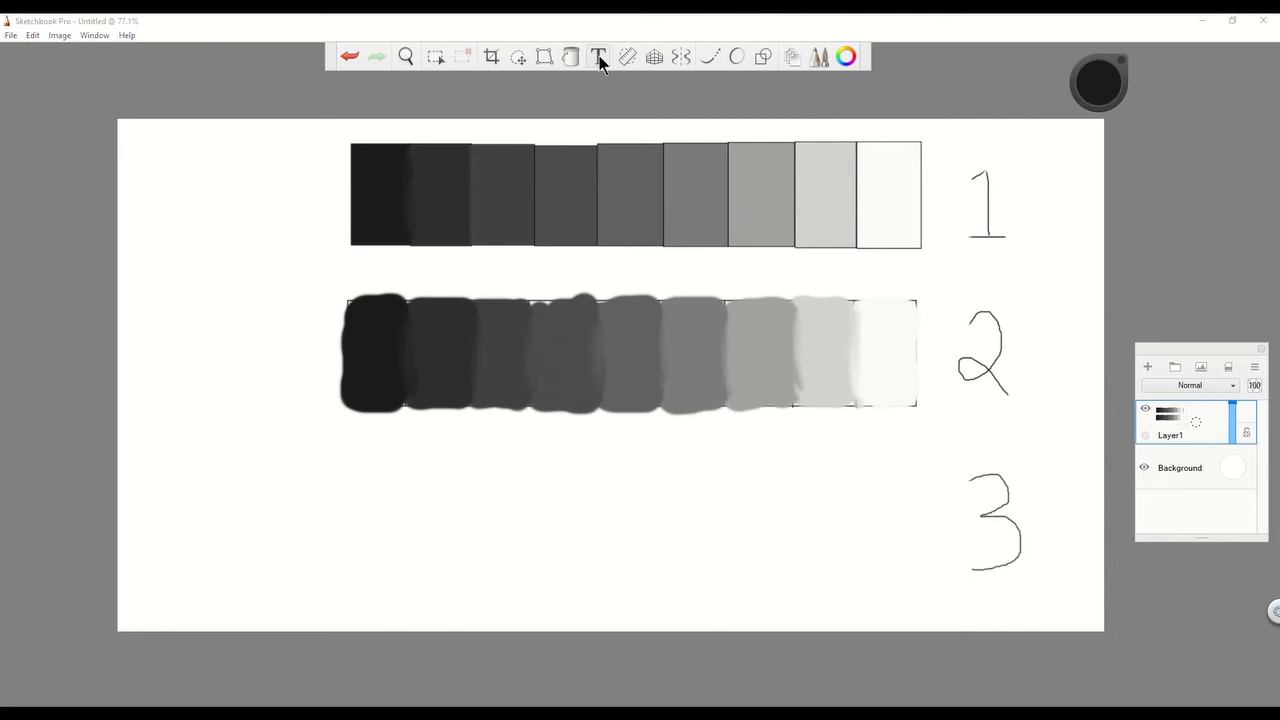
pyautogui.click(762, 57)
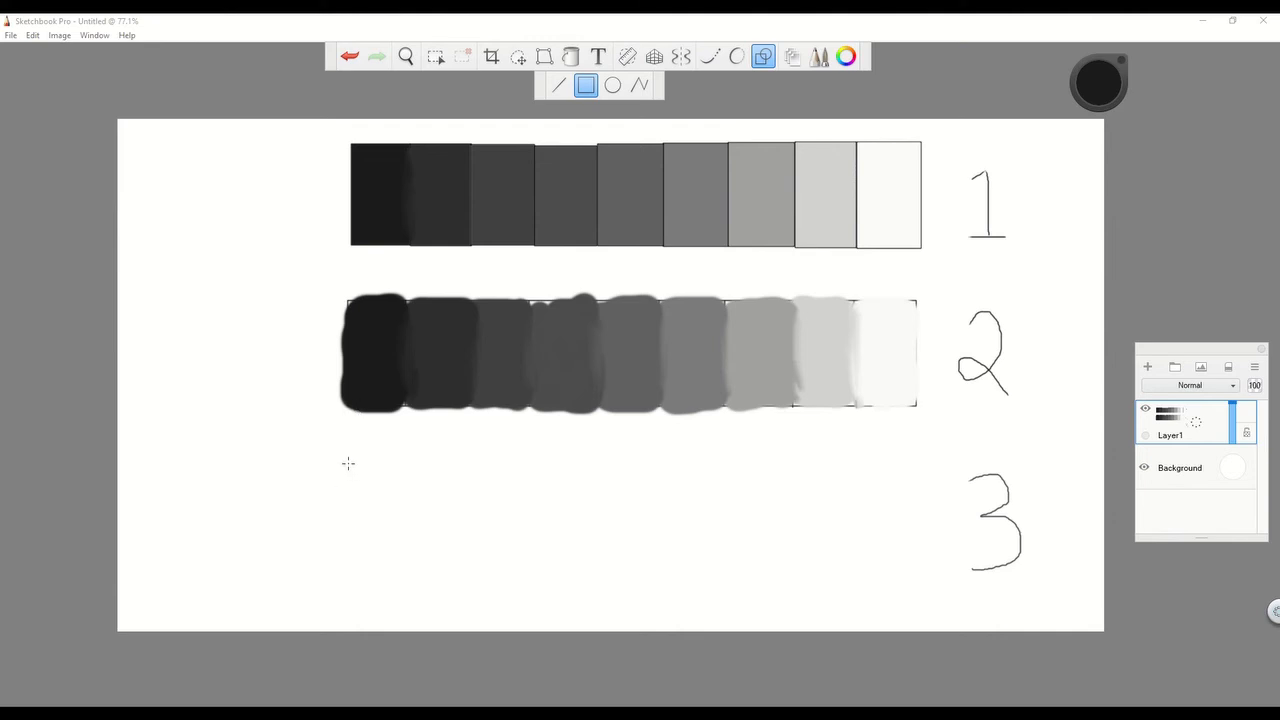
pyautogui.moveTo(348, 463); pyautogui.dragTo(916, 574)
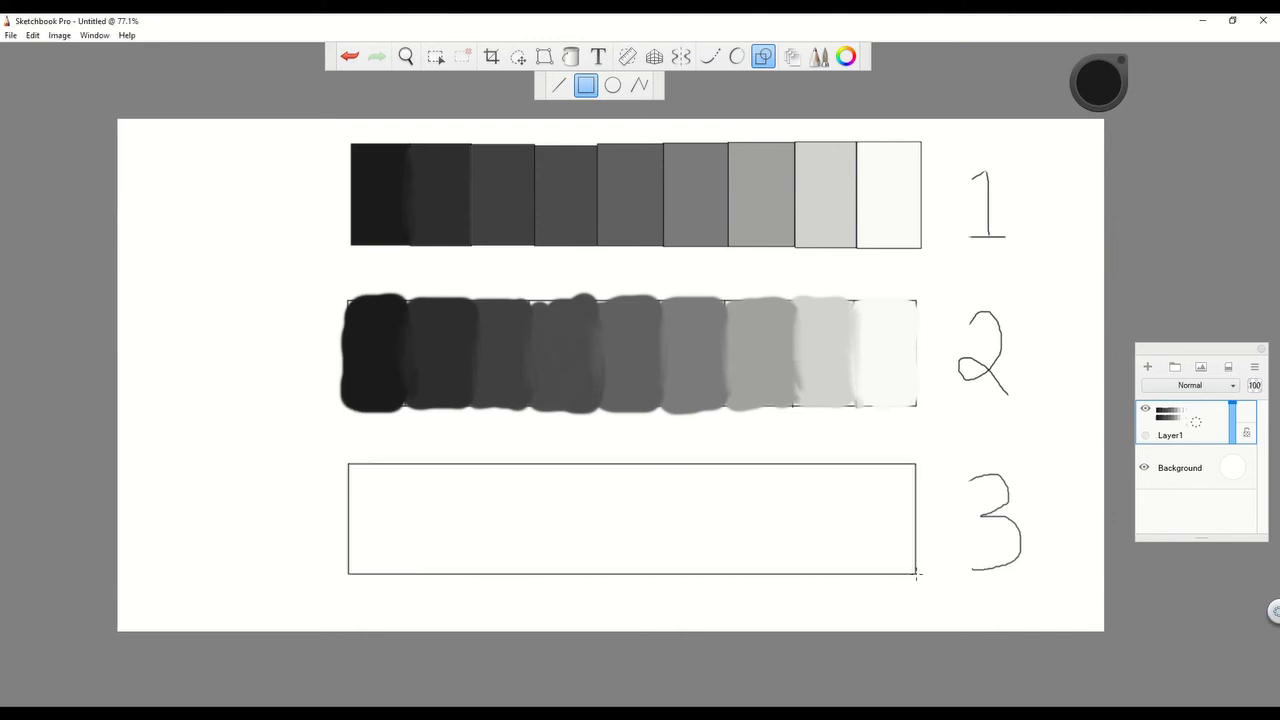
# Divide the third rectangle into nine boxes with eight straight vertical lines, aligned roughly with the boxes above.
pyautogui.click(559, 85)
pyautogui.moveTo(407, 463); pyautogui.dragTo(407, 574)
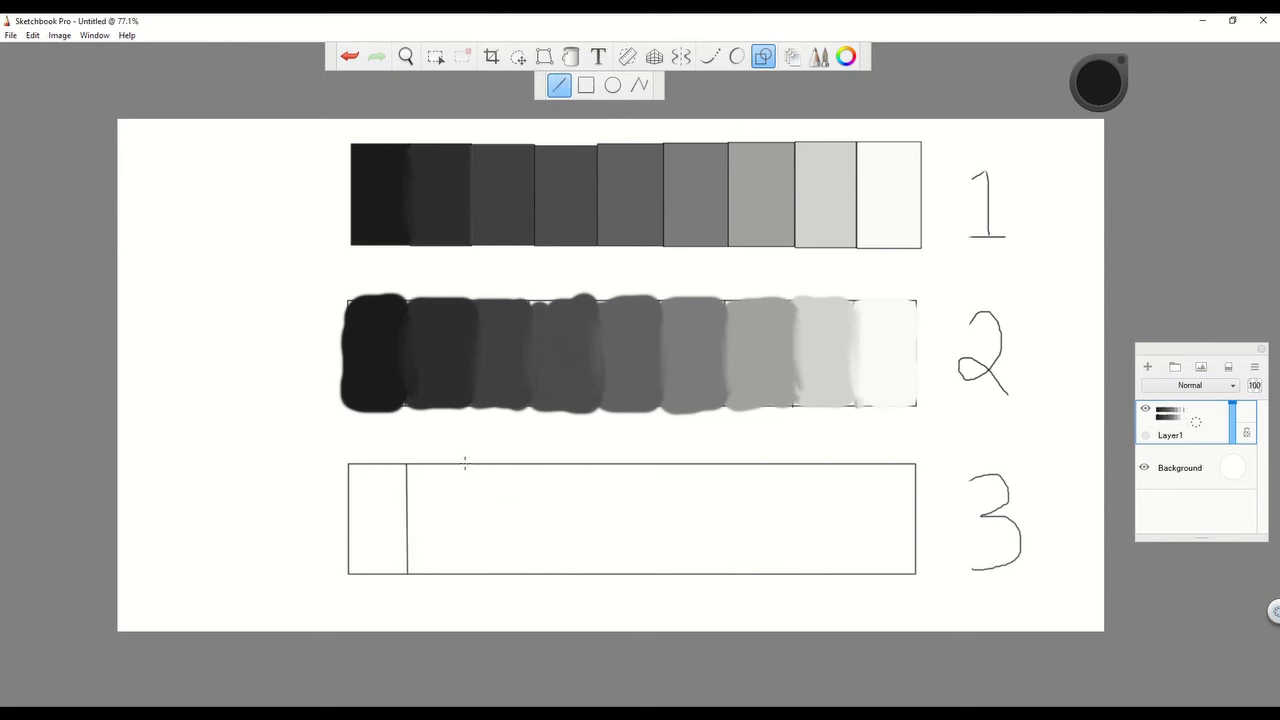
pyautogui.moveTo(465, 463); pyautogui.dragTo(467, 574)
pyautogui.moveTo(536, 463); pyautogui.dragTo(538, 574)
pyautogui.moveTo(601, 463); pyautogui.dragTo(605, 574)
pyautogui.moveTo(663, 464); pyautogui.dragTo(667, 574)
pyautogui.moveTo(729, 464); pyautogui.dragTo(729, 527)
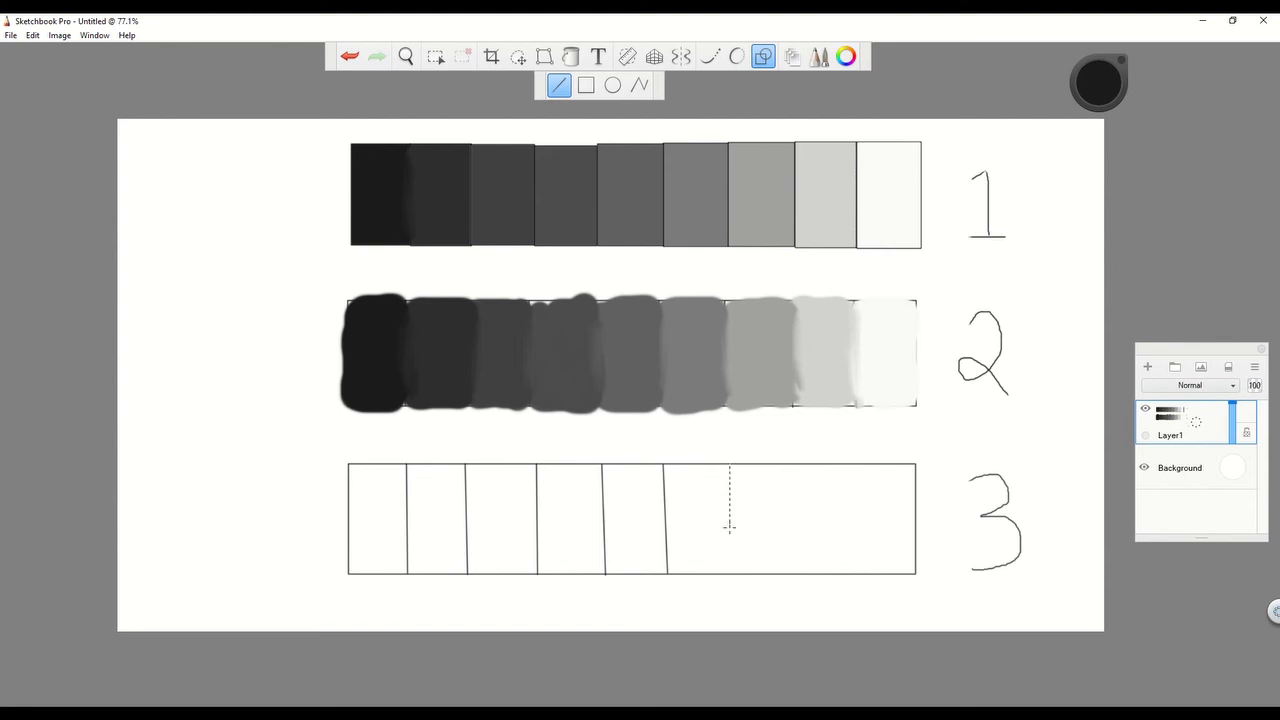
pyautogui.moveTo(735, 577); pyautogui.dragTo(735, 574)
pyautogui.moveTo(790, 464); pyautogui.dragTo(796, 574)
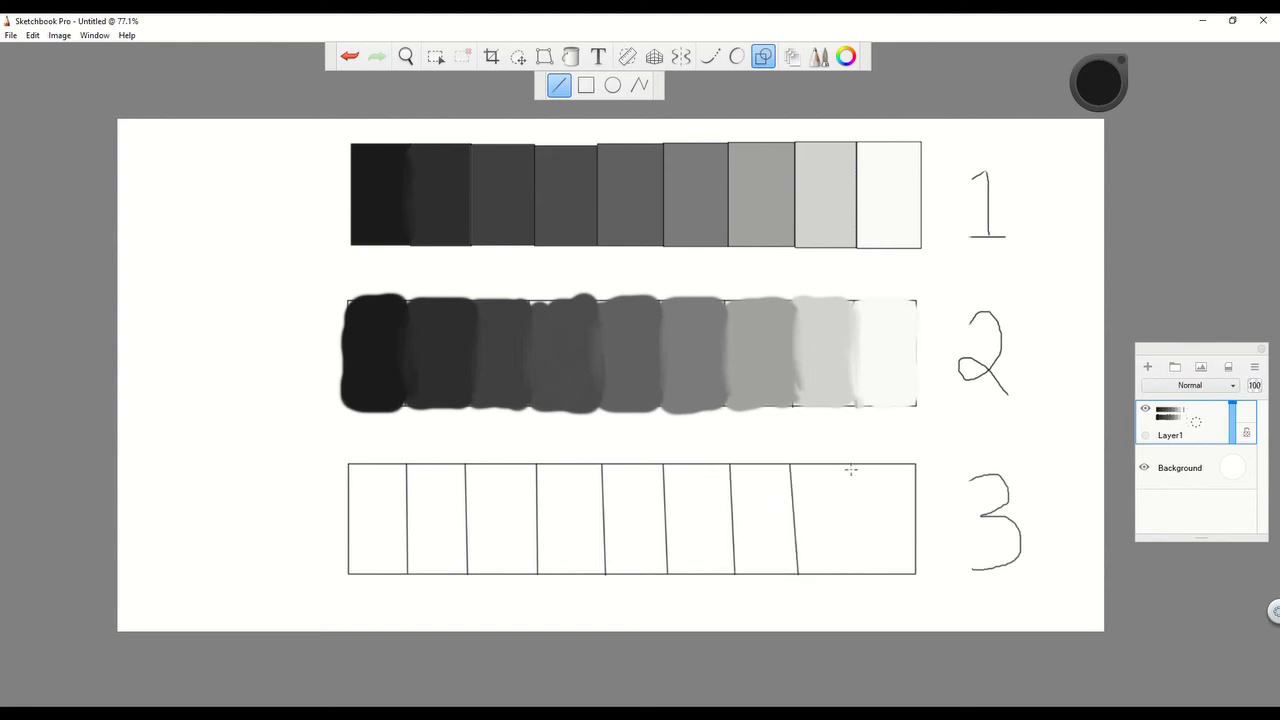
pyautogui.moveTo(853, 464); pyautogui.dragTo(856, 575)
pyautogui.click(755, 57)
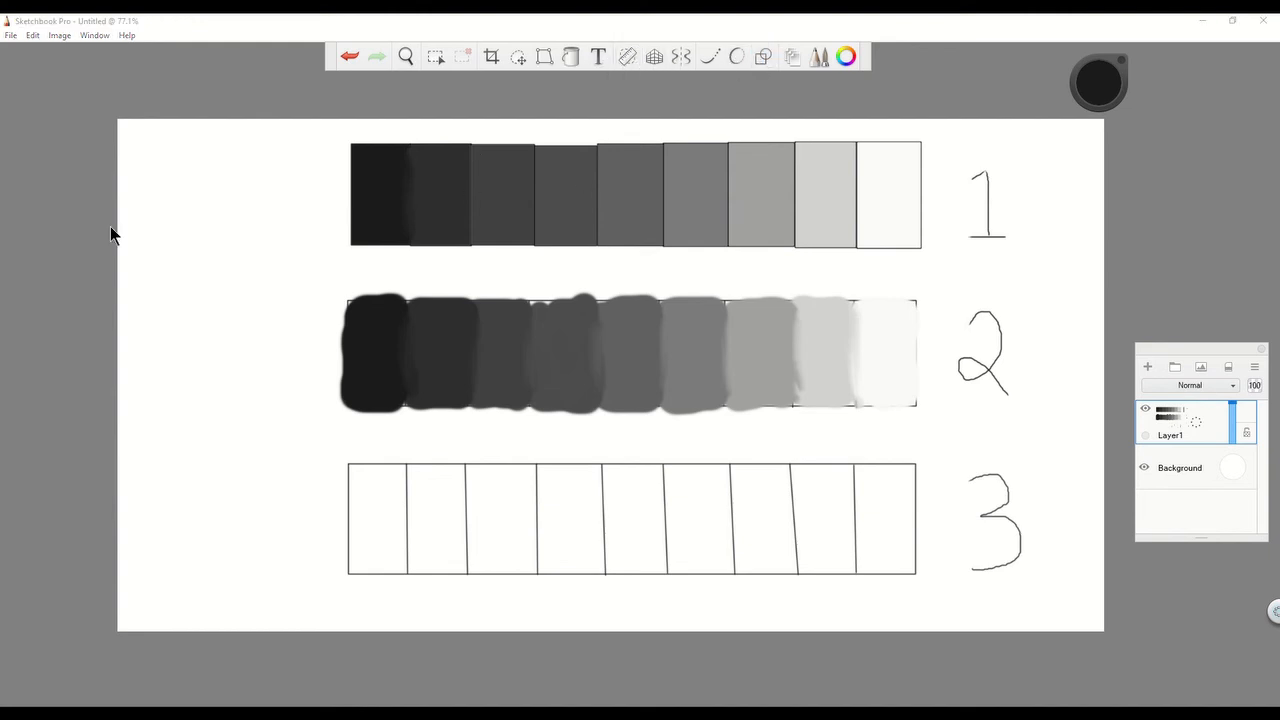
# Shade the first three boxes of row 3 with a near-black texture brush, densest in the first box.
pyautogui.click(379, 513)
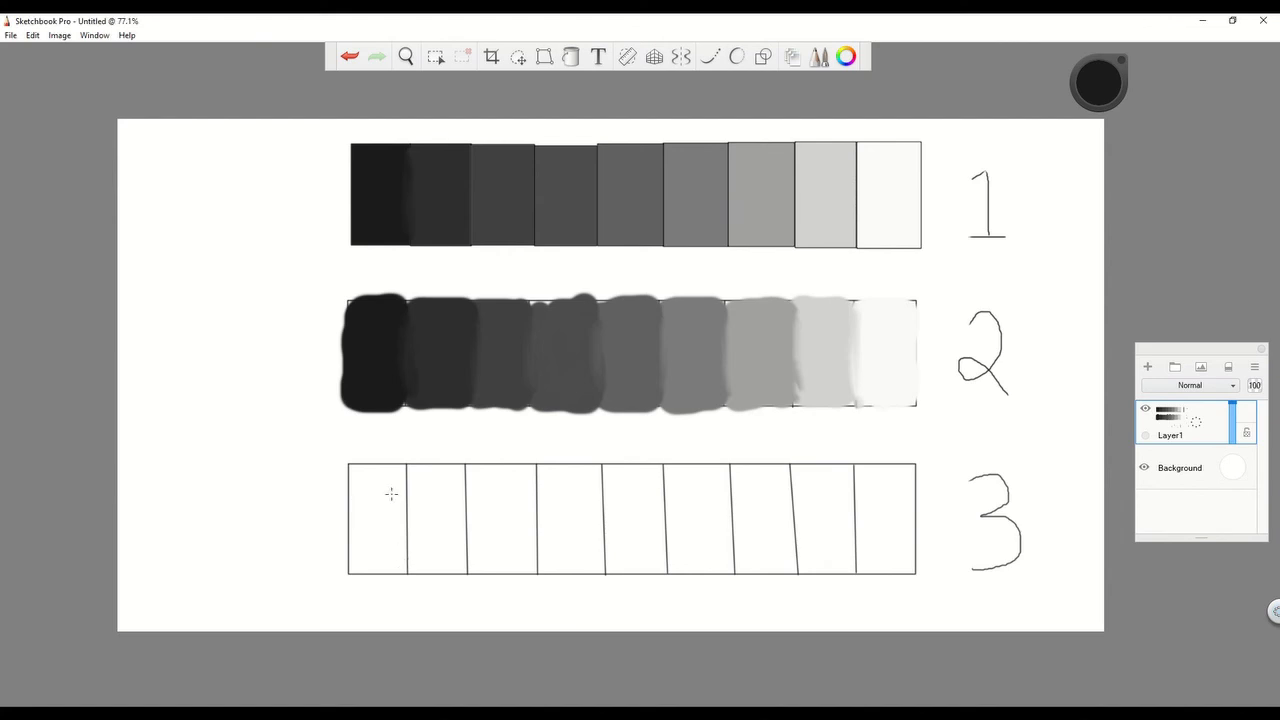
pyautogui.moveTo(371, 482)
pyautogui.mouseDown()
pyautogui.moveTo(369, 543)
pyautogui.moveTo(393, 480)
pyautogui.moveTo(377, 510)
pyautogui.moveTo(385, 568)
pyautogui.moveTo(358, 520)
pyautogui.moveTo(400, 570)
pyautogui.moveTo(365, 475)
pyautogui.moveTo(375, 570)
pyautogui.moveTo(358, 490)
pyautogui.moveTo(355, 550)
pyautogui.mouseUp()
pyautogui.moveTo(426, 478)
pyautogui.mouseDown()
pyautogui.moveTo(453, 475)
pyautogui.moveTo(445, 565)
pyautogui.moveTo(430, 450)
pyautogui.moveTo(456, 590)
pyautogui.moveTo(418, 572)
pyautogui.moveTo(355, 501)
pyautogui.moveTo(350, 570)
pyautogui.moveTo(437, 545)
pyautogui.moveTo(456, 505)
pyautogui.moveTo(456, 575)
pyautogui.mouseUp()
pyautogui.hotkey('ctrl', 'z')
pyautogui.moveTo(480, 475)
pyautogui.mouseDown()
pyautogui.moveTo(480, 572)
pyautogui.moveTo(520, 565)
pyautogui.moveTo(500, 475)
pyautogui.moveTo(515, 570)
pyautogui.moveTo(520, 480)
pyautogui.moveTo(485, 570)
pyautogui.mouseUp()
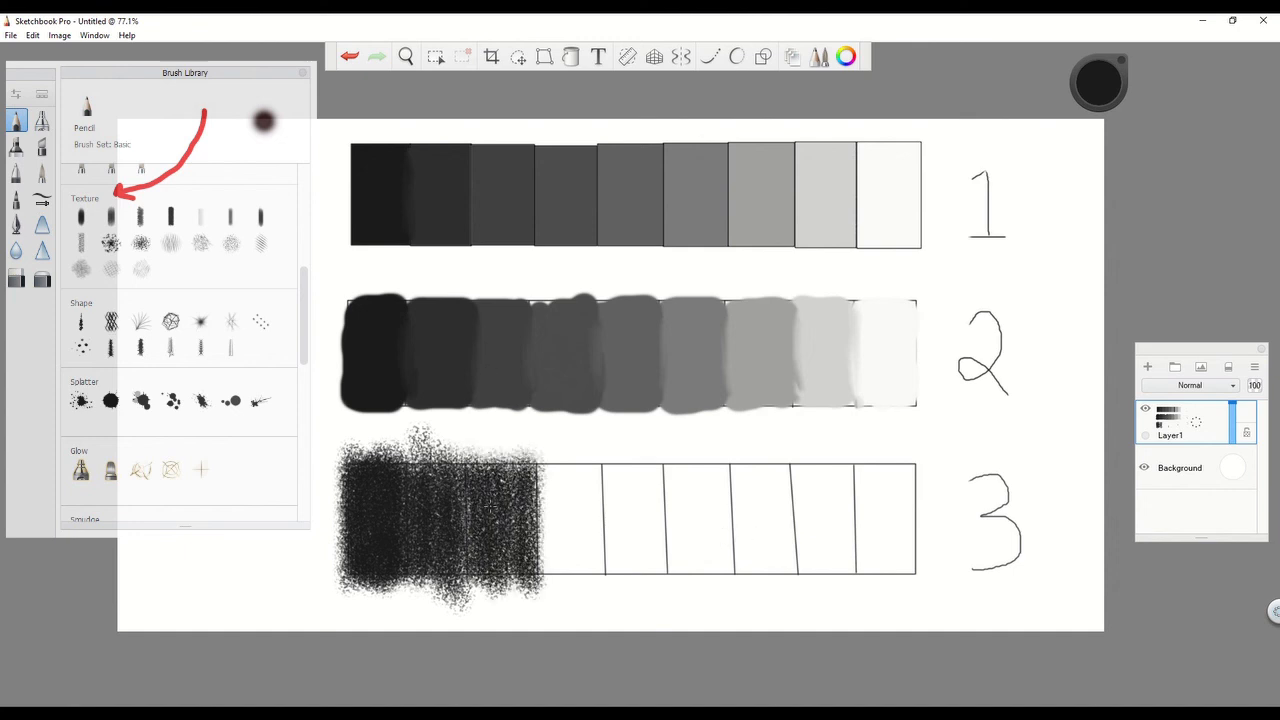
# Undo the last texture strokes and shade row 3 through the fifth box, making the grain sparser in each box.
pyautogui.click(352, 55)
pyautogui.click(355, 54)
pyautogui.click(355, 54)
pyautogui.click(355, 54)
pyautogui.moveTo(462, 485)
pyautogui.mouseDown()
pyautogui.moveTo(456, 575)
pyautogui.moveTo(515, 480)
pyautogui.moveTo(485, 565)
pyautogui.moveTo(527, 565)
pyautogui.moveTo(590, 470)
pyautogui.moveTo(608, 580)
pyautogui.moveTo(560, 460)
pyautogui.moveTo(505, 590)
pyautogui.mouseUp()
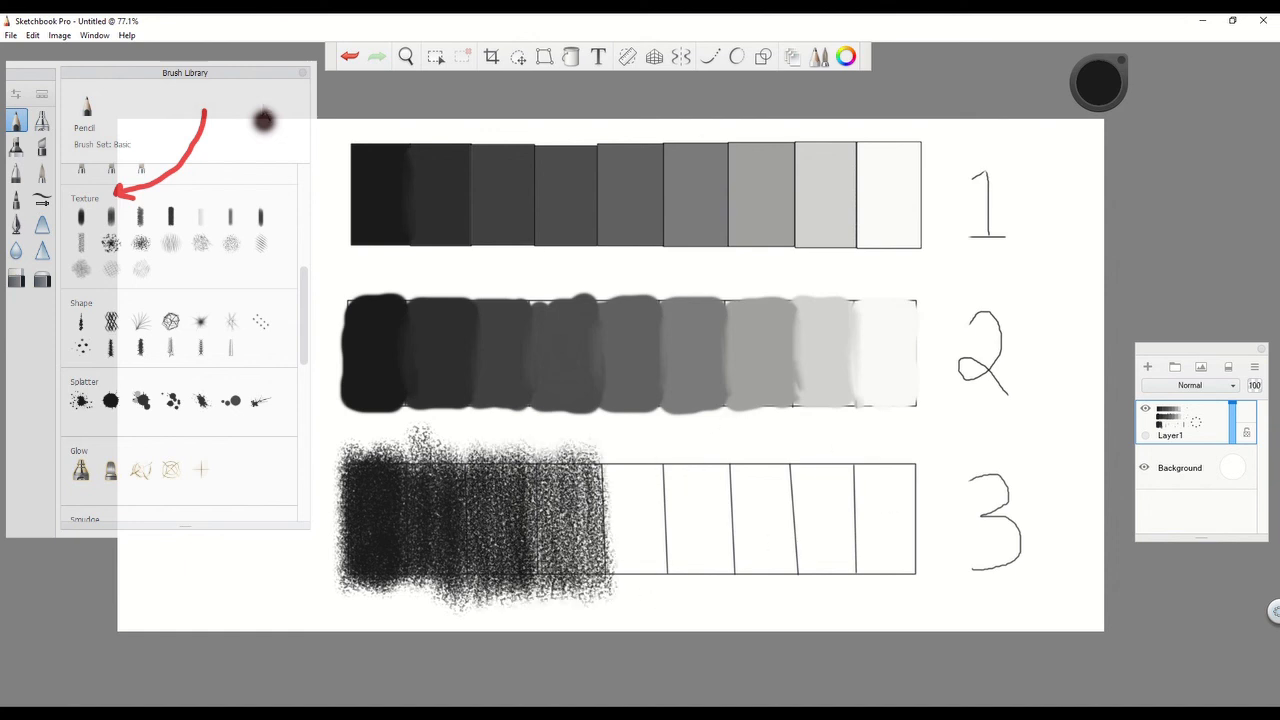
pyautogui.moveTo(510, 454); pyautogui.dragTo(516, 590)
pyautogui.moveTo(526, 482); pyautogui.dragTo(536, 592)
pyautogui.moveTo(513, 450); pyautogui.dragTo(470, 600)
pyautogui.moveTo(606, 463)
pyautogui.mouseDown()
pyautogui.moveTo(644, 586)
pyautogui.moveTo(471, 449)
pyautogui.moveTo(492, 615)
pyautogui.mouseUp()
pyautogui.moveTo(436, 575); pyautogui.dragTo(435, 528)
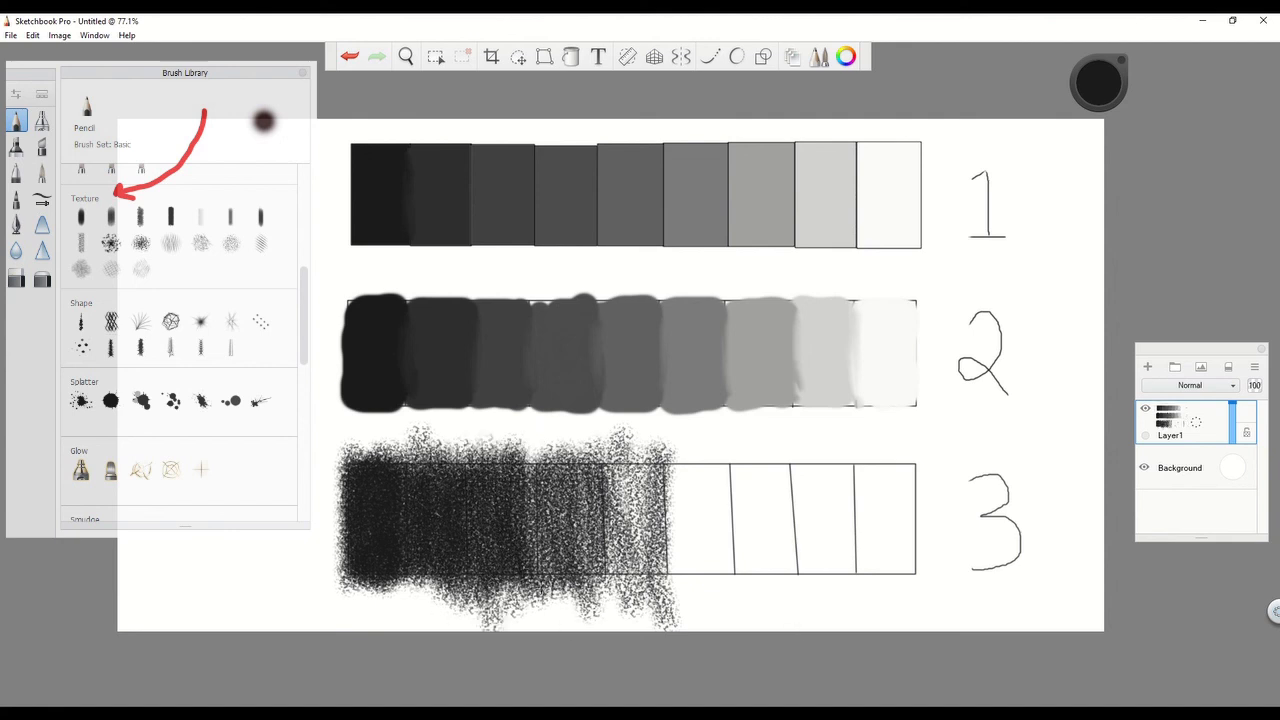
# Deepen the texture in the second and fifth boxes of row 3 and shade the sixth box more lightly.
pyautogui.click(345, 58)
pyautogui.click(372, 56)
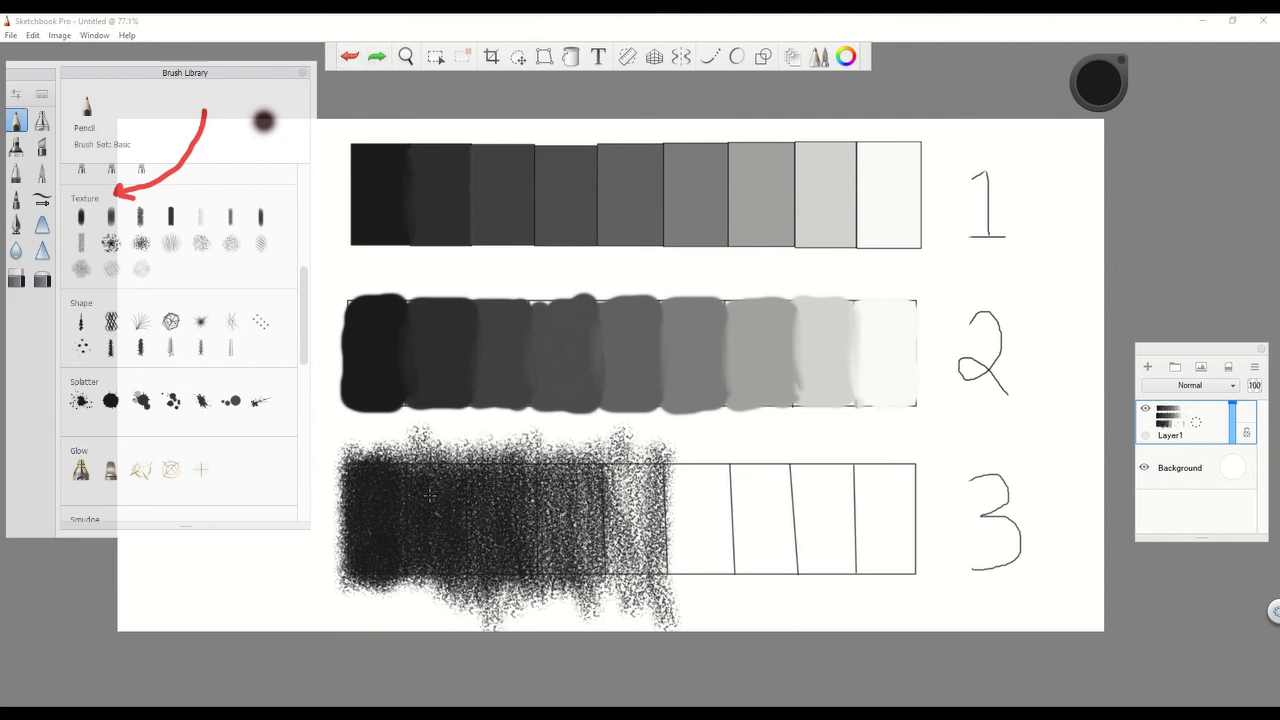
pyautogui.moveTo(453, 465); pyautogui.dragTo(426, 580)
pyautogui.moveTo(636, 468); pyautogui.dragTo(634, 588)
pyautogui.moveTo(685, 453)
pyautogui.mouseDown()
pyautogui.moveTo(708, 585)
pyautogui.moveTo(704, 462)
pyautogui.moveTo(721, 568)
pyautogui.moveTo(700, 540)
pyautogui.moveTo(690, 470)
pyautogui.moveTo(725, 540)
pyautogui.mouseUp()
pyautogui.hotkey('ctrl', 'z')
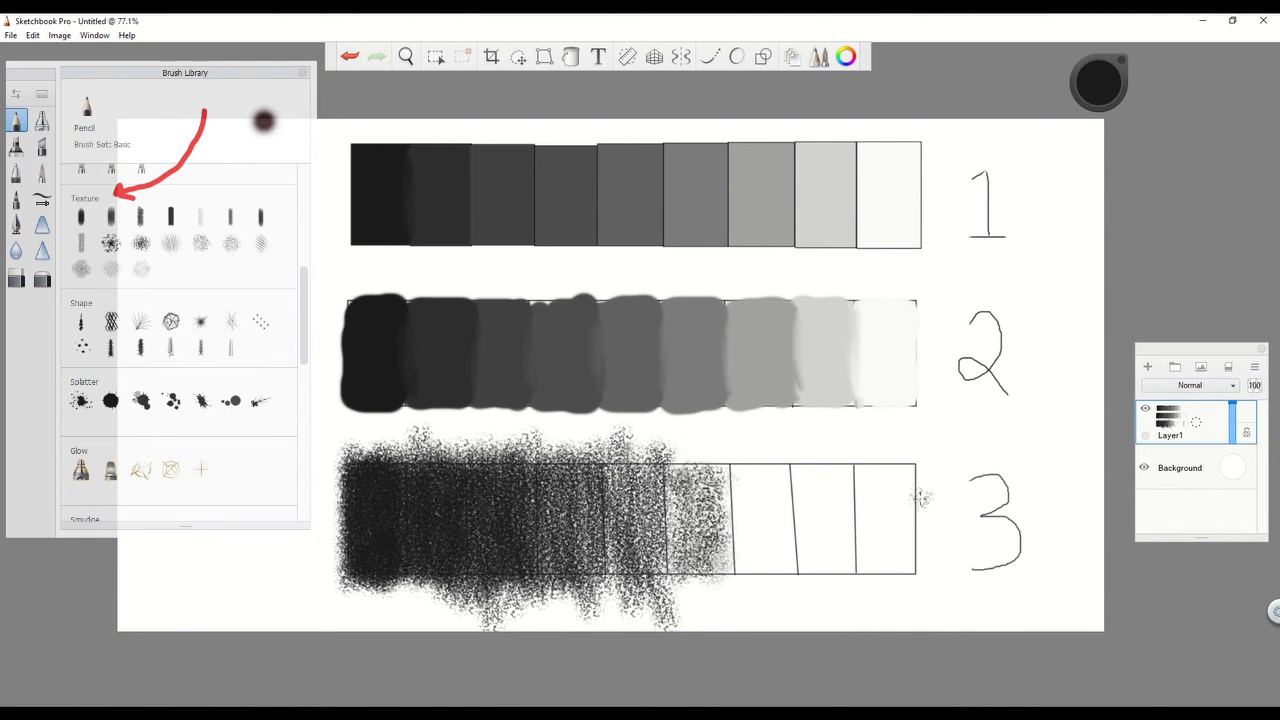
# Undo the excess strokes in row 3's sixth box and texture the remaining boxes with sparse grain.
pyautogui.click(350, 57)
pyautogui.click(353, 58)
pyautogui.click(353, 58)
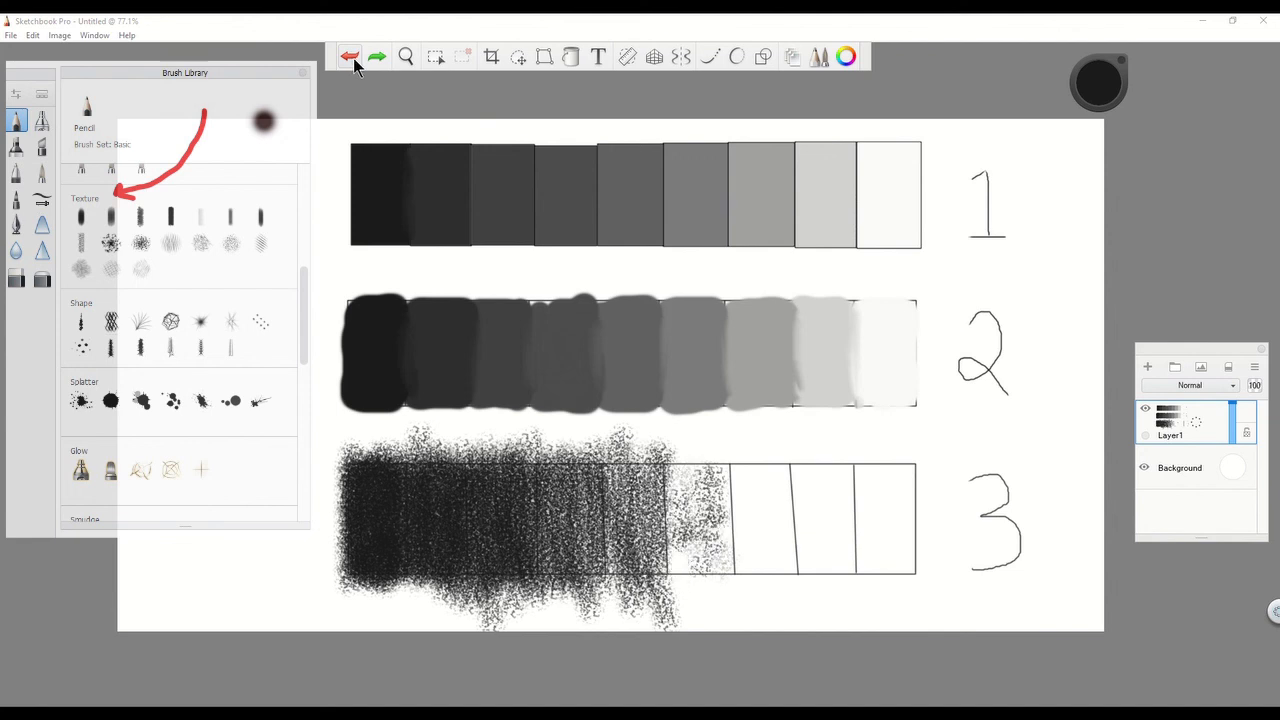
pyautogui.moveTo(676, 556)
pyautogui.mouseDown()
pyautogui.moveTo(682, 566)
pyautogui.moveTo(712, 545)
pyautogui.moveTo(676, 492)
pyautogui.moveTo(690, 520)
pyautogui.moveTo(655, 540)
pyautogui.moveTo(585, 535)
pyautogui.moveTo(605, 570)
pyautogui.moveTo(550, 560)
pyautogui.mouseUp()
pyautogui.moveTo(740, 474)
pyautogui.mouseDown()
pyautogui.moveTo(766, 560)
pyautogui.moveTo(752, 515)
pyautogui.moveTo(775, 480)
pyautogui.moveTo(792, 565)
pyautogui.moveTo(840, 490)
pyautogui.moveTo(830, 555)
pyautogui.moveTo(808, 525)
pyautogui.mouseUp()
pyautogui.moveTo(862, 476)
pyautogui.mouseDown()
pyautogui.moveTo(890, 480)
pyautogui.moveTo(872, 515)
pyautogui.mouseUp()
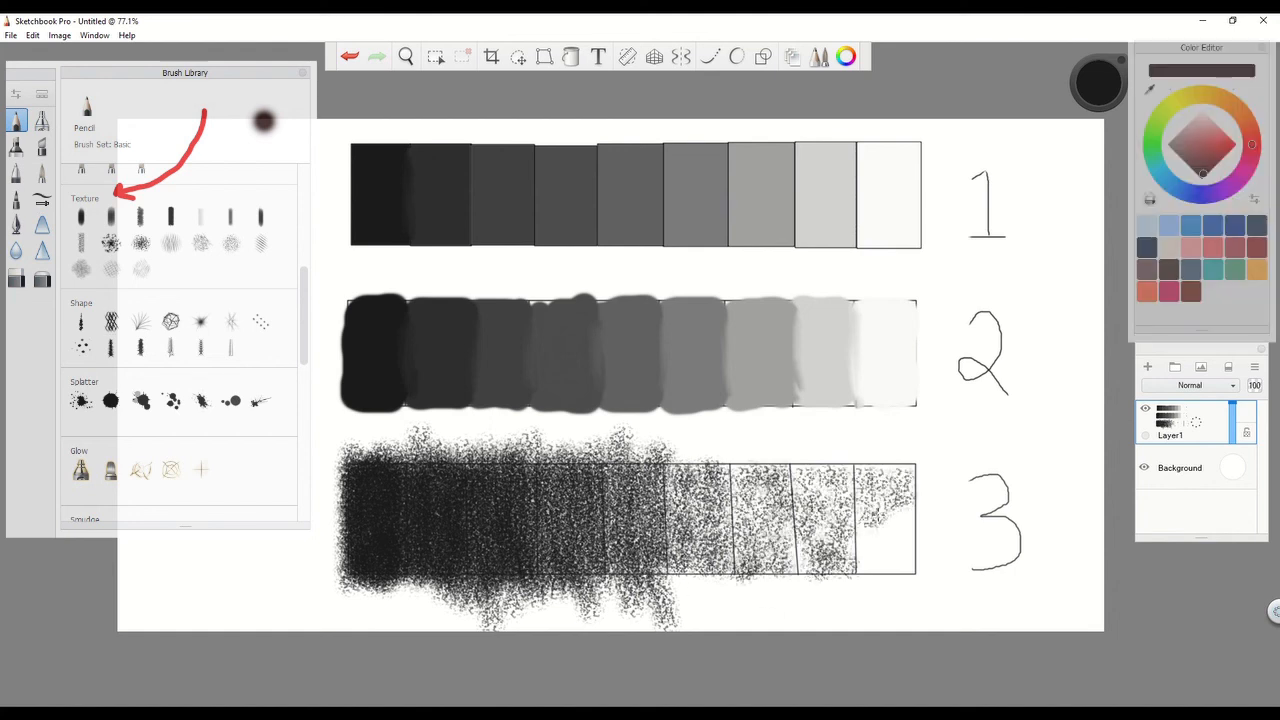
# Lighten the last two boxes of row 3 by texturing light grey over the eighth and white over the ninth.
pyautogui.click(1170, 91)
pyautogui.moveTo(816, 478)
pyautogui.mouseDown()
pyautogui.moveTo(826, 560)
pyautogui.moveTo(840, 520)
pyautogui.moveTo(800, 568)
pyautogui.mouseUp()
pyautogui.click(349, 56)
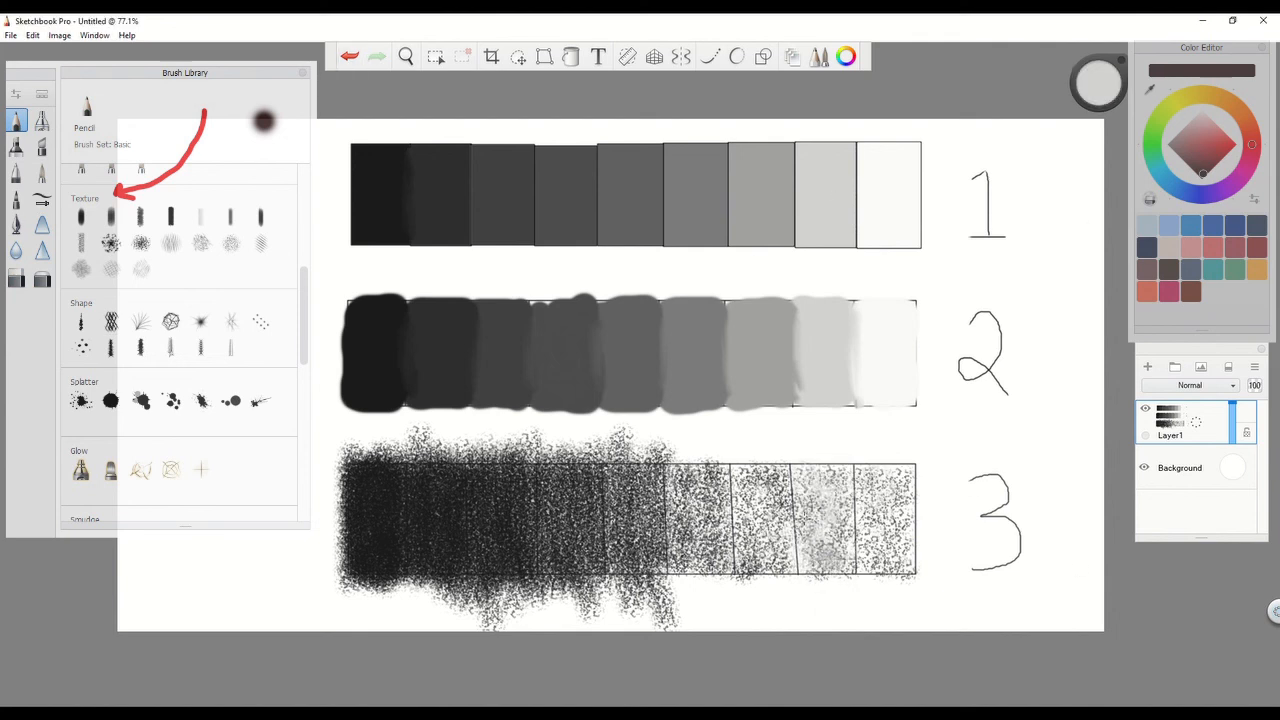
pyautogui.keyDown('alt'); pyautogui.click(867, 625); pyautogui.keyUp('alt')
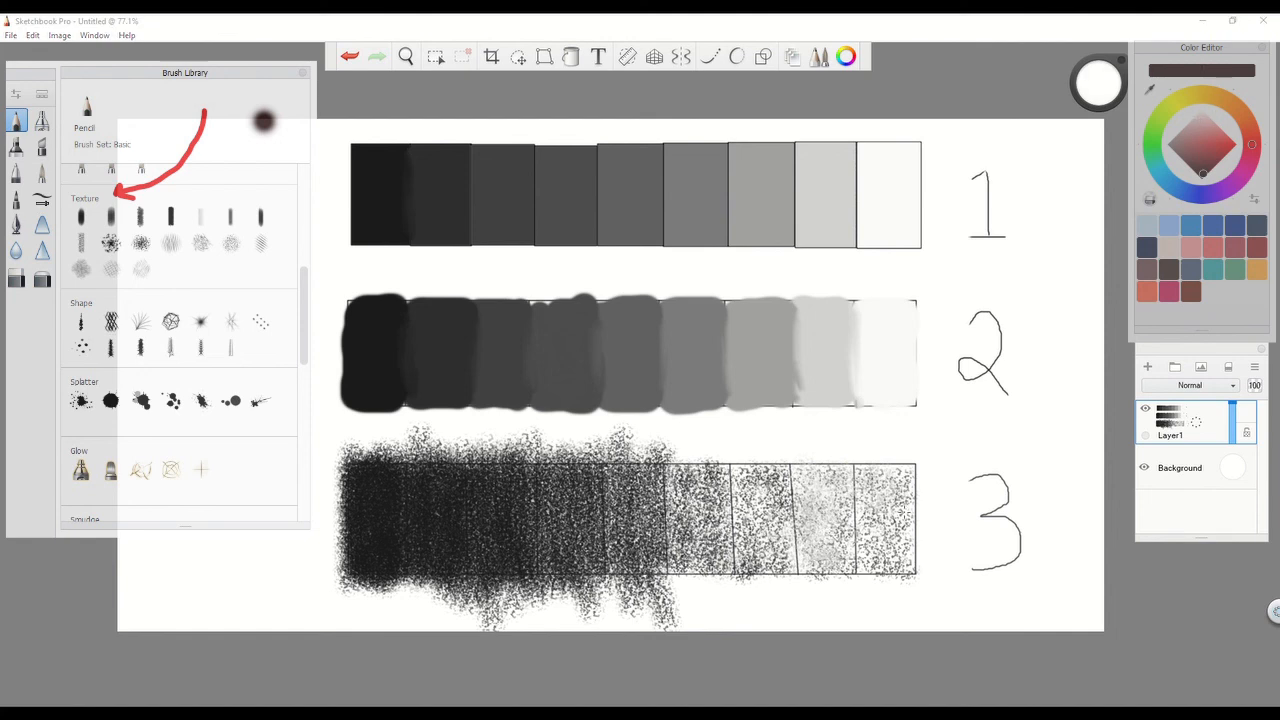
pyautogui.moveTo(905, 510)
pyautogui.mouseDown()
pyautogui.moveTo(878, 500)
pyautogui.moveTo(905, 563)
pyautogui.mouseUp()
pyautogui.keyDown('alt'); pyautogui.click(837, 331); pyautogui.keyUp('alt')
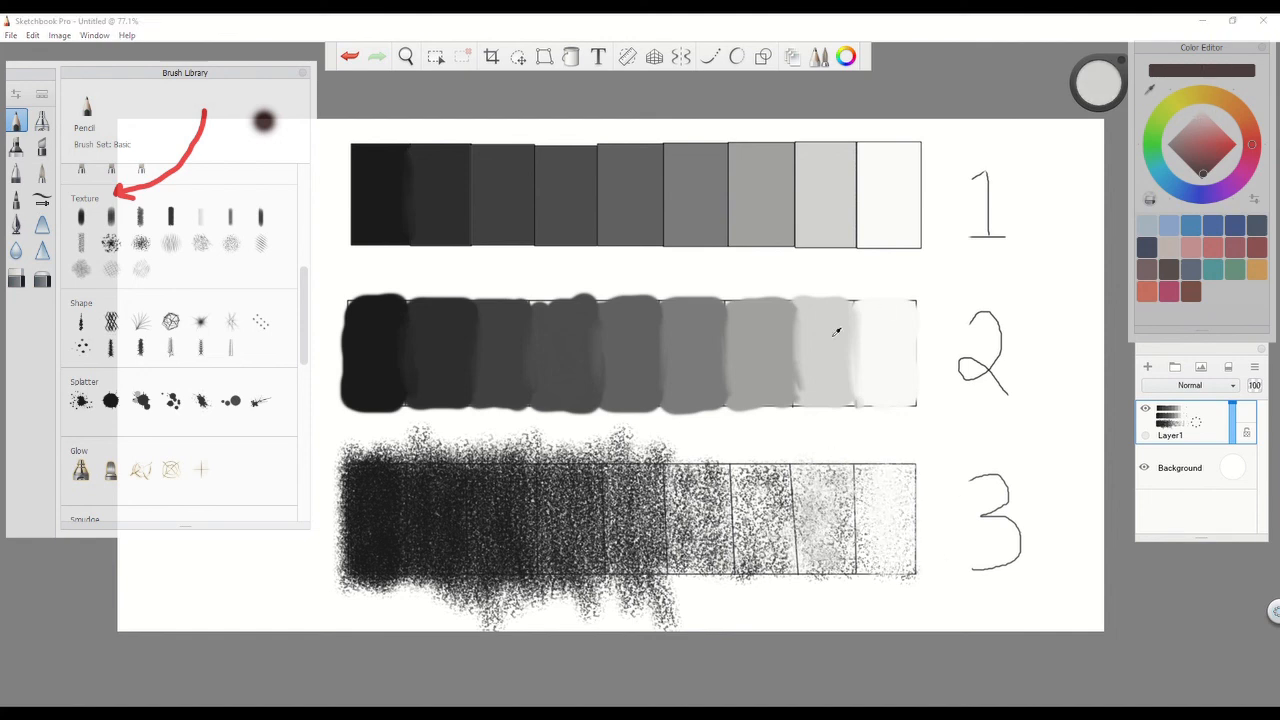
pyautogui.moveTo(834, 460); pyautogui.dragTo(848, 566)
# Texture sampled mid greys over the seventh and sixth boxes of row 3, making the sixth darker.
pyautogui.moveTo(774, 482)
pyautogui.mouseDown()
pyautogui.moveTo(752, 574)
pyautogui.moveTo(752, 478)
pyautogui.moveTo(775, 568)
pyautogui.moveTo(781, 535)
pyautogui.mouseUp()
pyautogui.keyDown('alt'); pyautogui.click(760, 345); pyautogui.keyUp('alt')
pyautogui.keyDown('alt'); pyautogui.click(694, 345); pyautogui.keyUp('alt')
pyautogui.moveTo(700, 530)
pyautogui.mouseDown()
pyautogui.moveTo(685, 565)
pyautogui.moveTo(700, 475)
pyautogui.moveTo(728, 558)
pyautogui.moveTo(676, 478)
pyautogui.mouseUp()
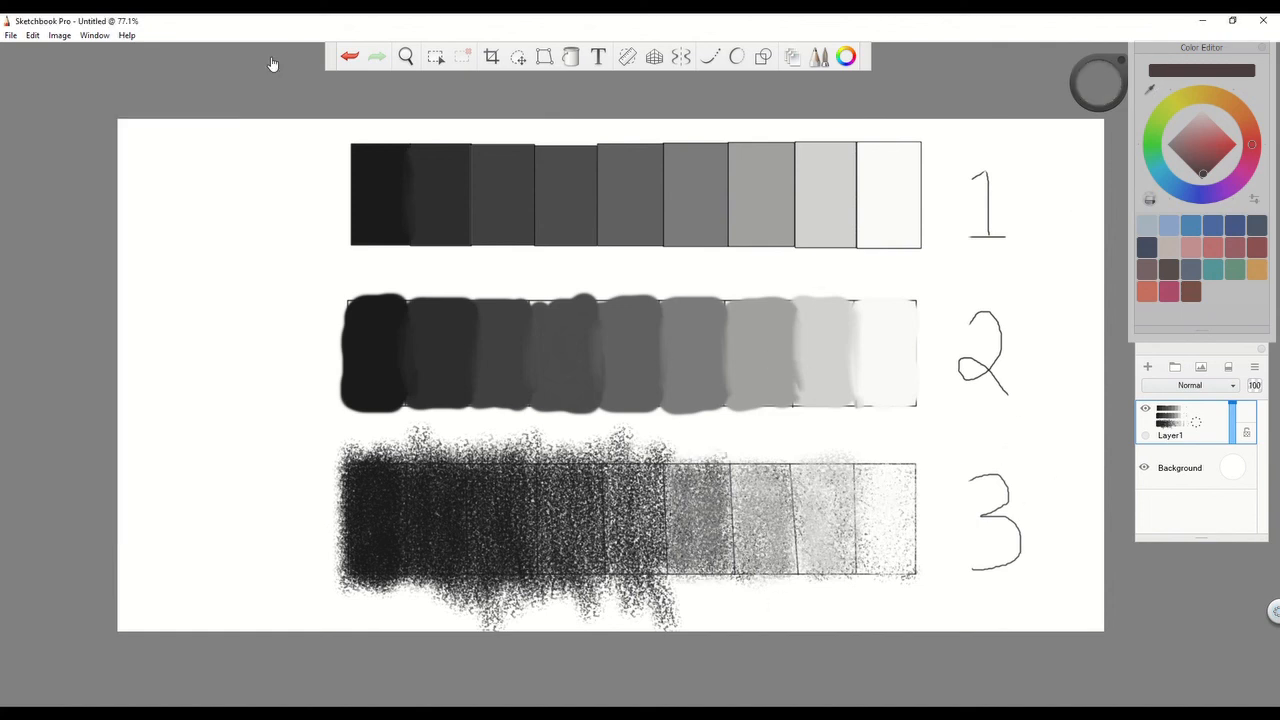
# Select and delete the texture overspill above and below the row 3 outline.
pyautogui.click(517, 57)
pyautogui.moveTo(338, 428); pyautogui.dragTo(920, 462)
pyautogui.press('Delete')
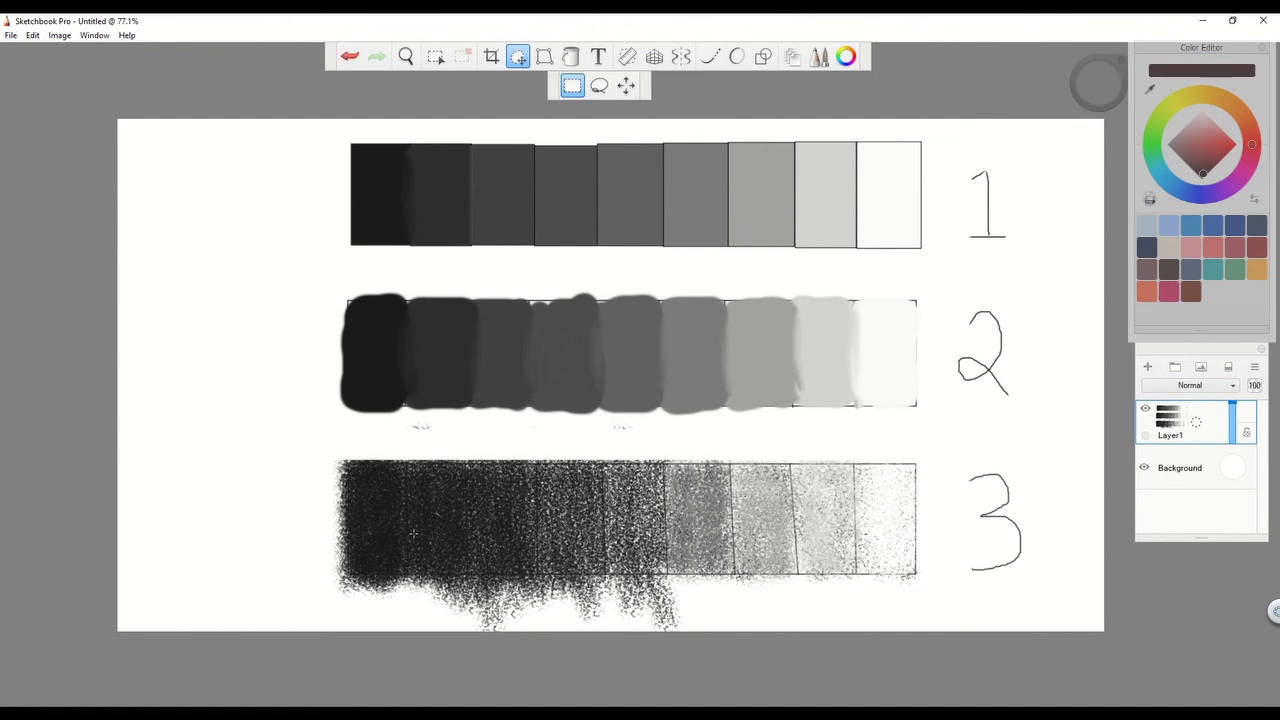
pyautogui.moveTo(334, 582); pyautogui.dragTo(782, 631)
pyautogui.press('Delete')
pyautogui.moveTo(926, 603); pyautogui.dragTo(340, 577)
pyautogui.press('Delete')
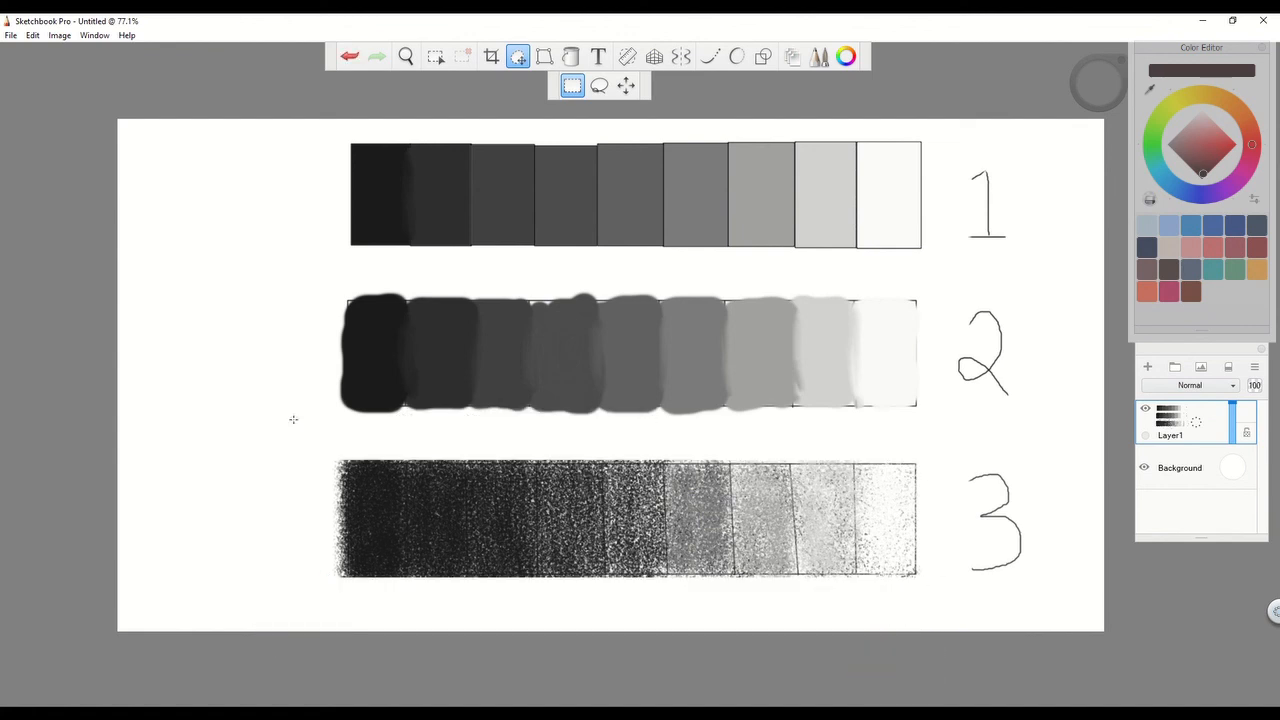
# Close the Color Editor, select all three scales with their labels and move them left and slightly down to centre them.
pyautogui.click(1262, 48)
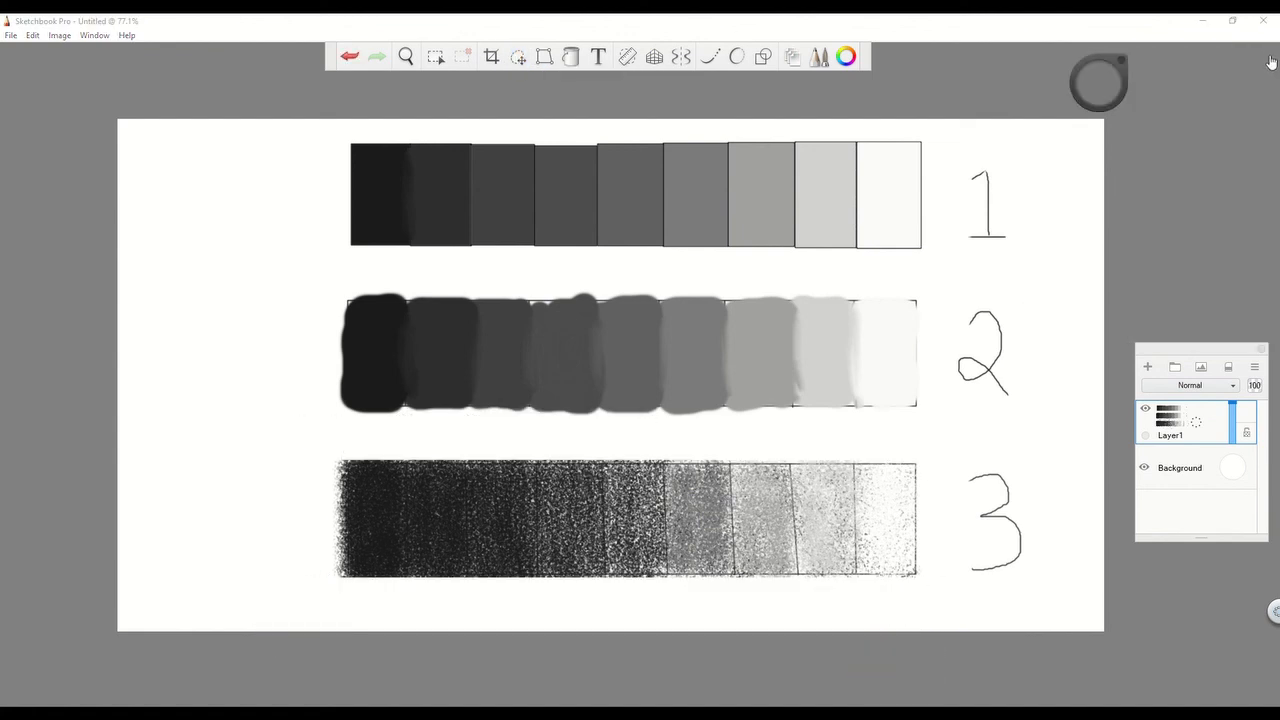
pyautogui.click(518, 57)
pyautogui.moveTo(331, 126); pyautogui.dragTo(1046, 596)
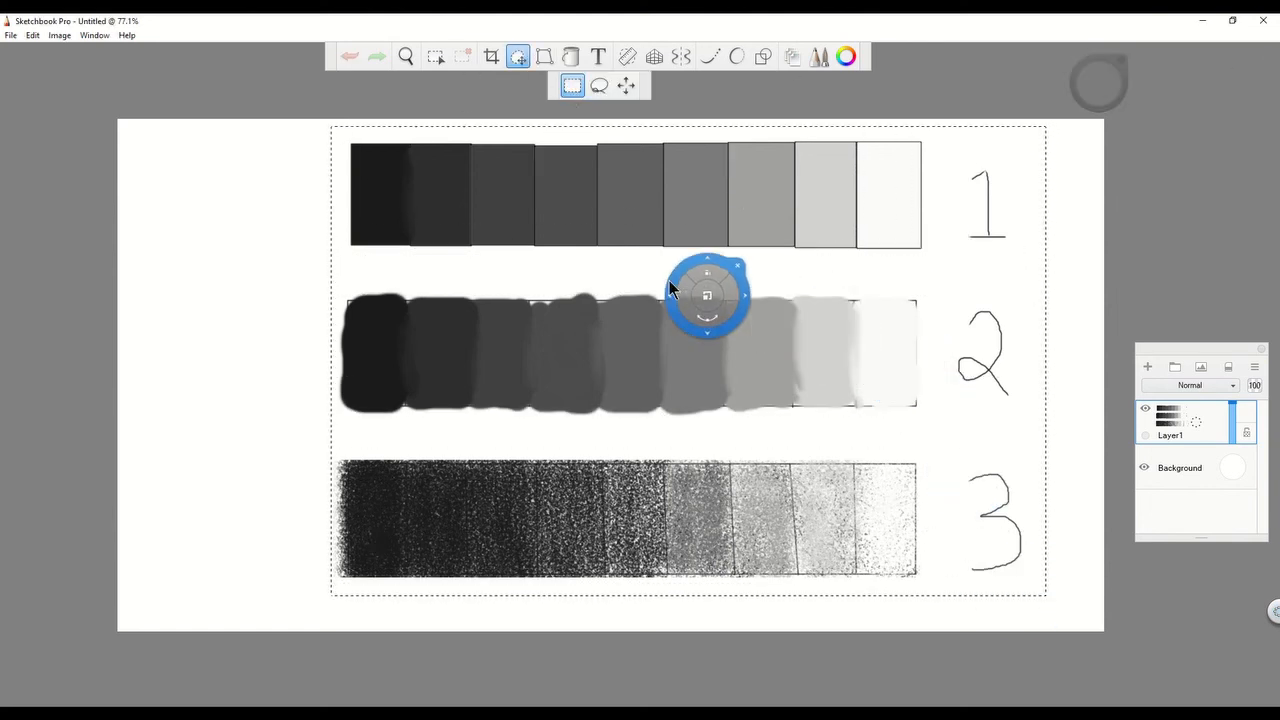
pyautogui.moveTo(669, 289); pyautogui.dragTo(598, 295)
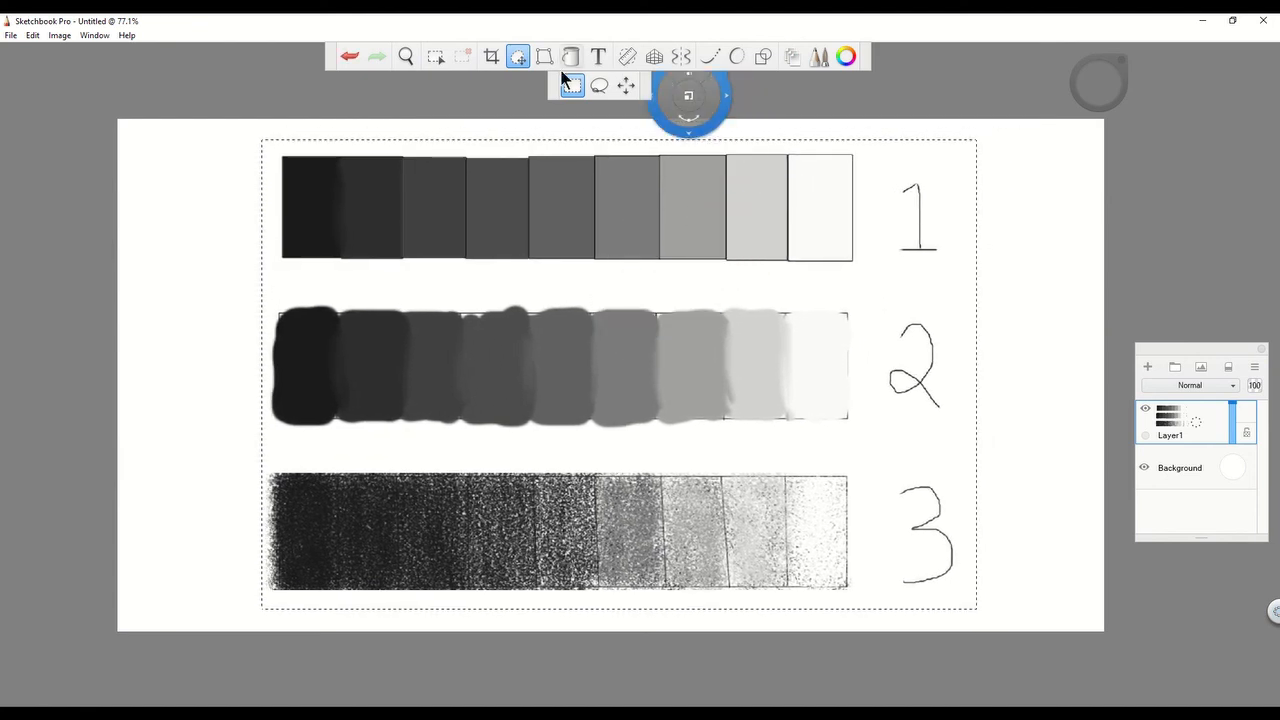
pyautogui.click(523, 59)
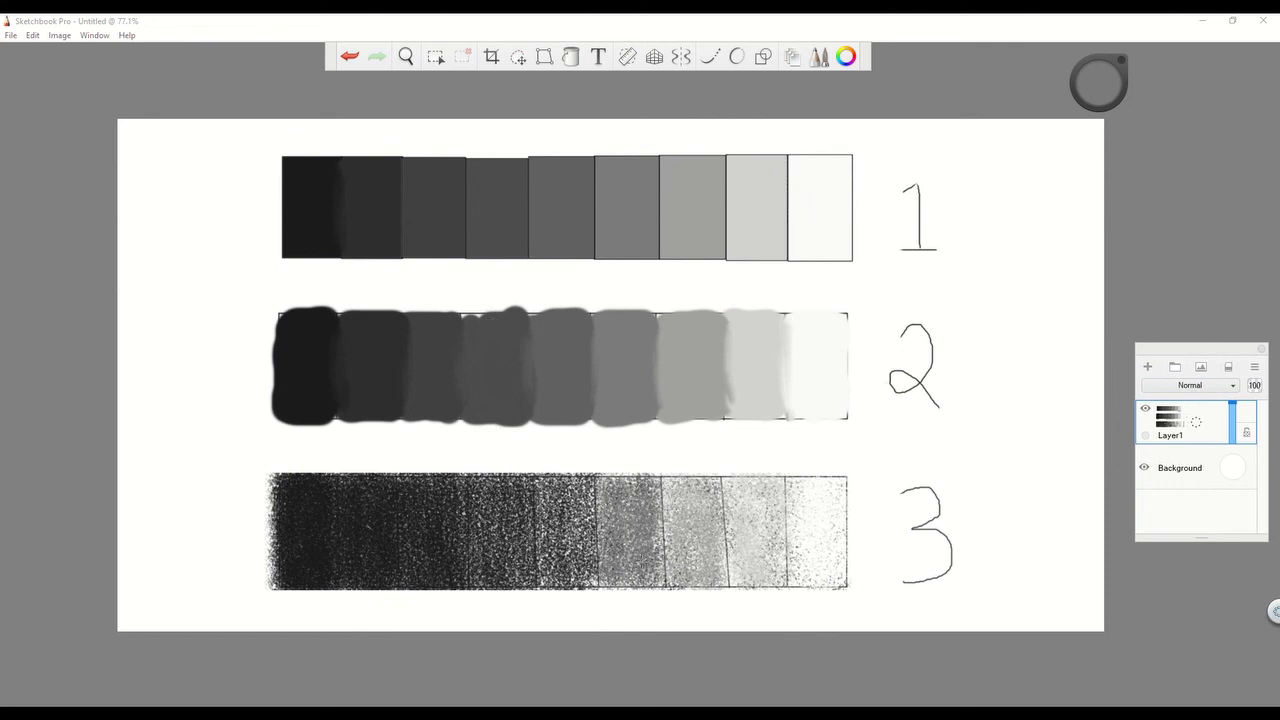